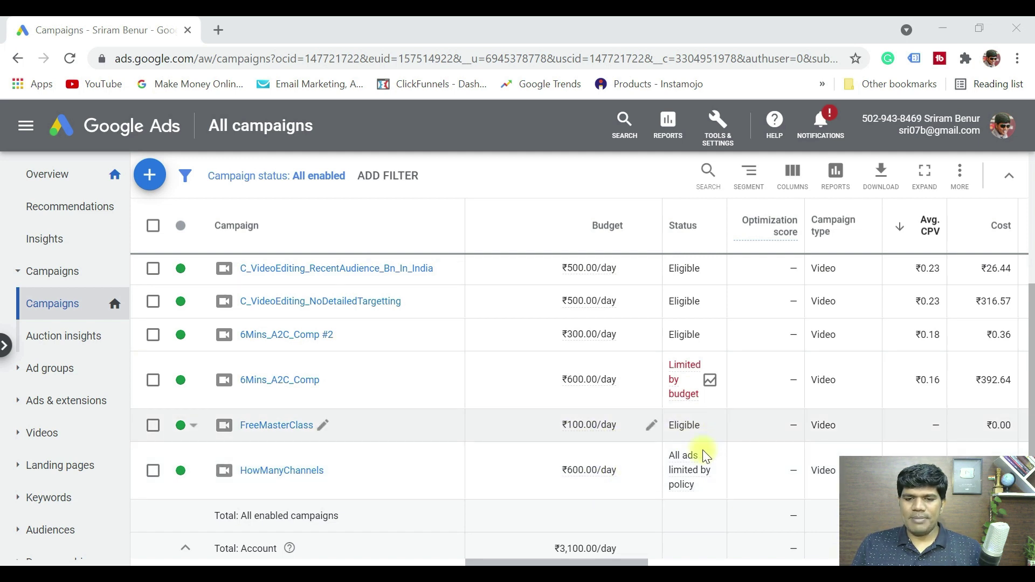
Raise FreeMasterClass's daily budget from ₹100.00 to ₹300.00, then open its ad groups
drag(644, 562, 765, 562)
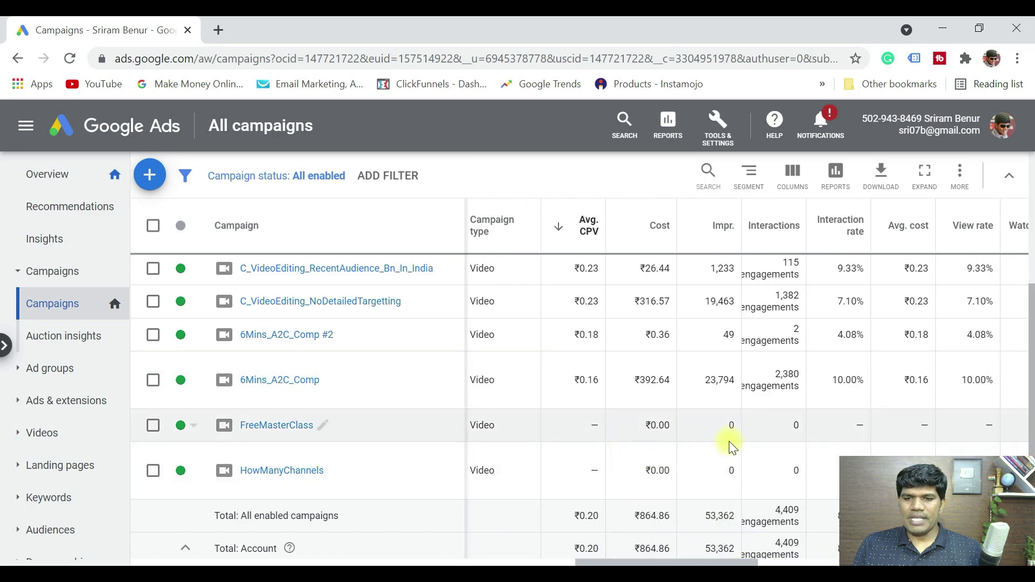
drag(678, 561, 515, 561)
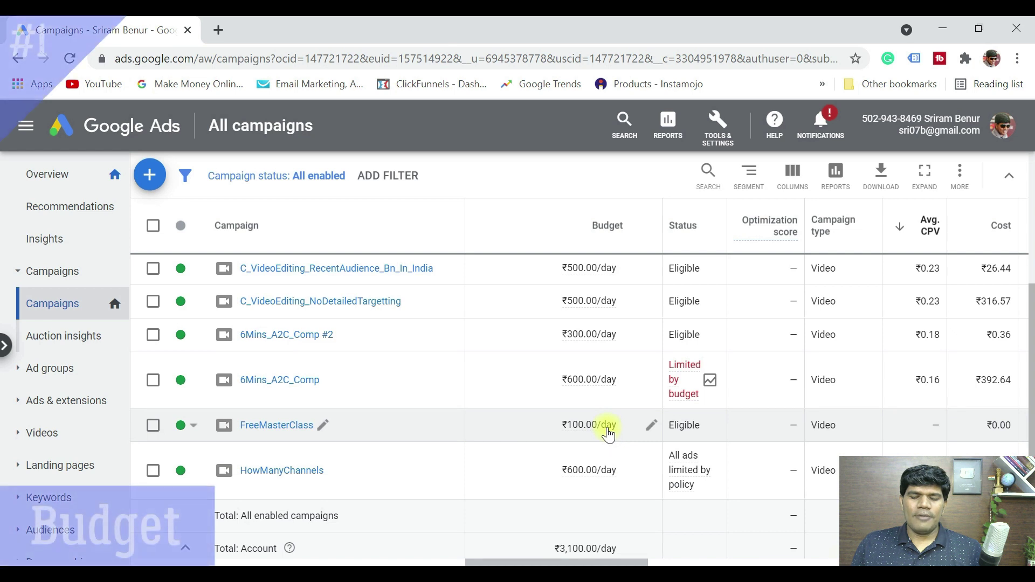
mouse_move(607, 434)
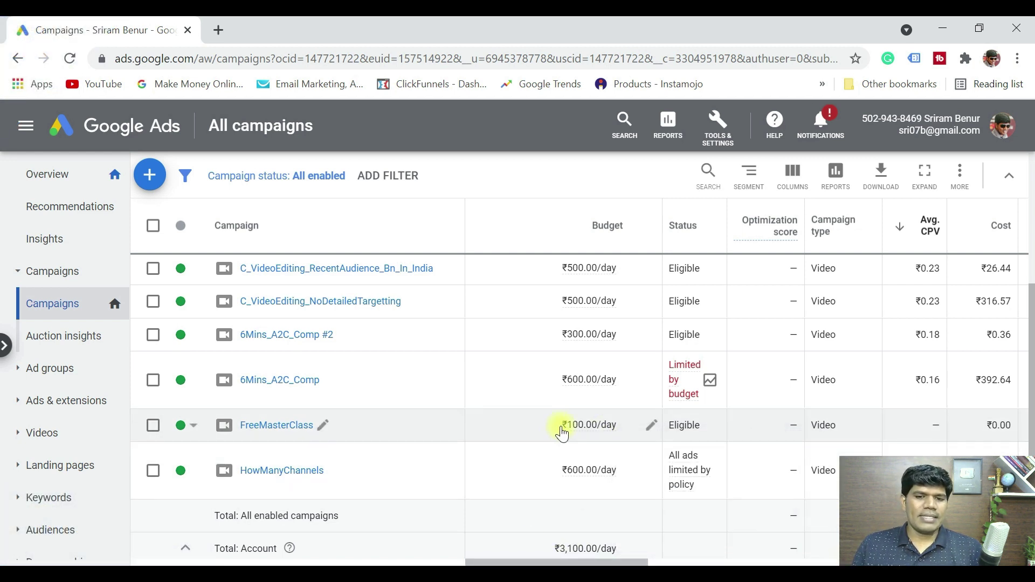
click(651, 426)
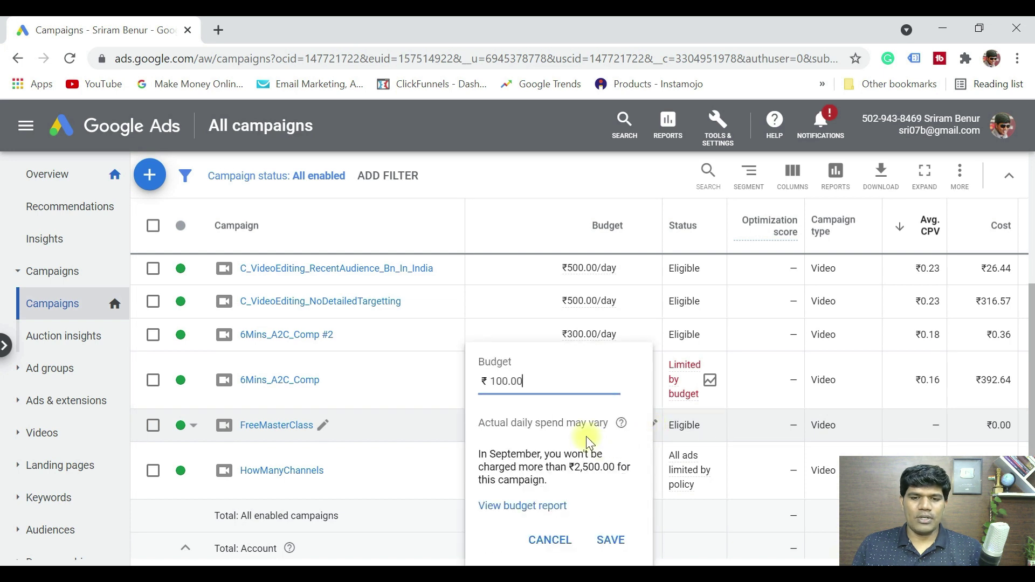
click(499, 381)
key(BackSpace)
text(2)
key(BackSpace)
text(3)
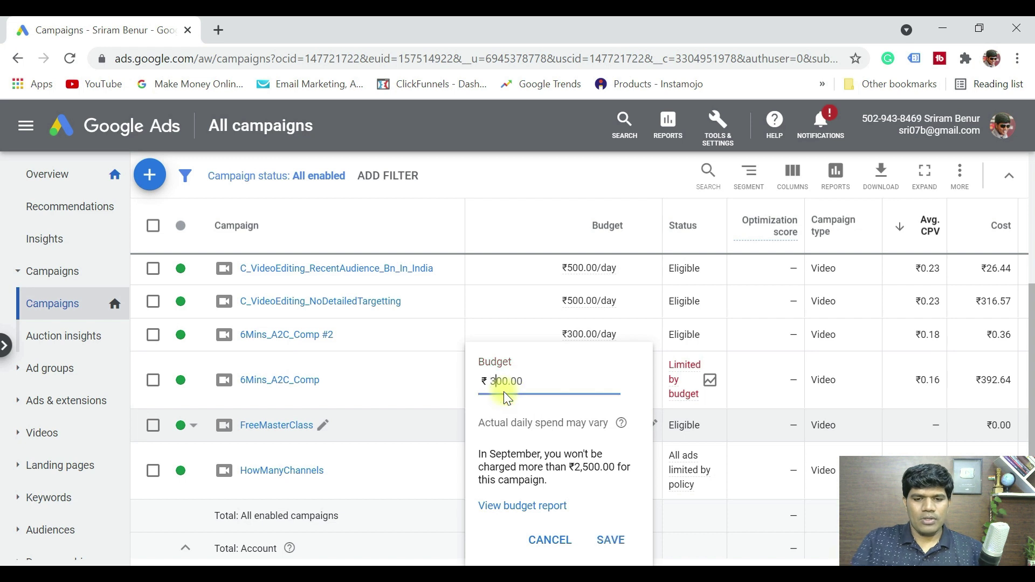
click(611, 534)
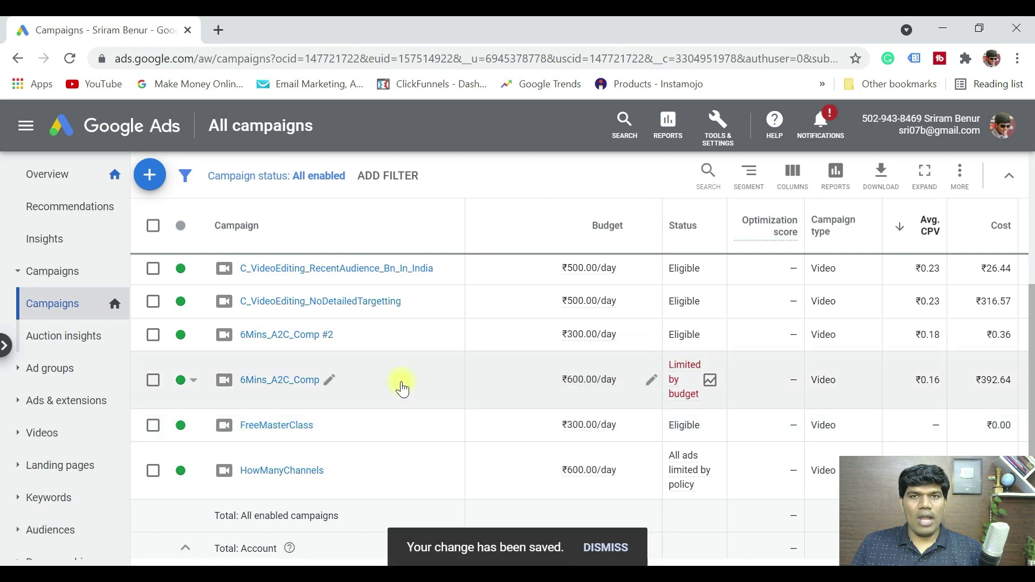
click(283, 426)
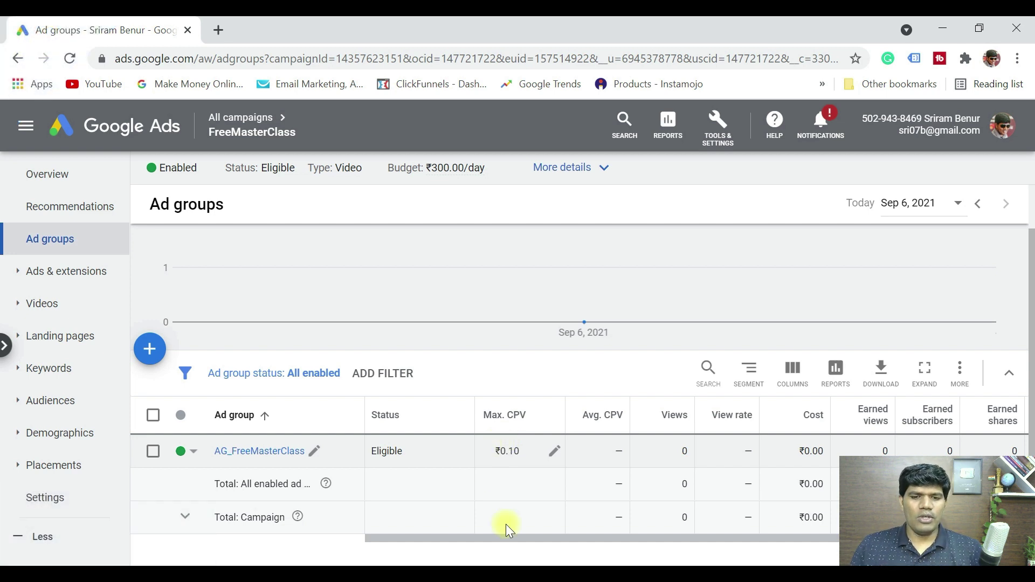
Change AG_FreeMasterClass's max CPV bid from ₹0.10 to ₹0.30
click(554, 457)
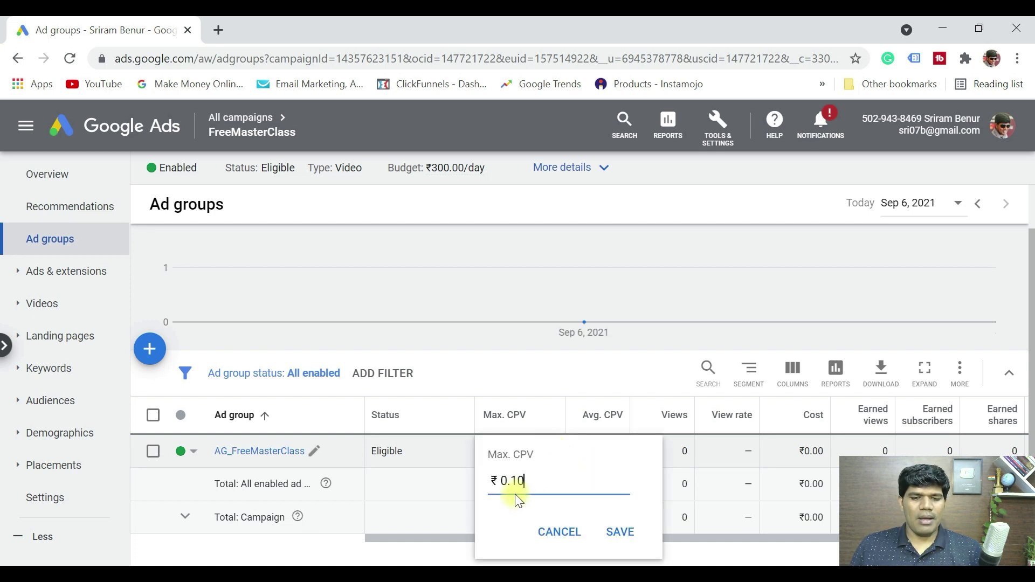
click(518, 480)
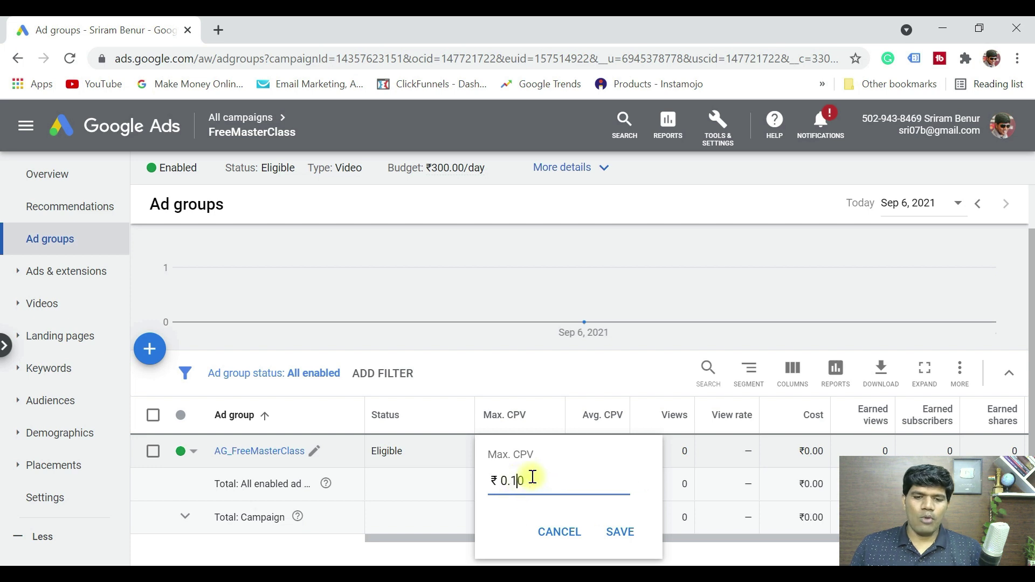
key(BackSpace)
text(2)
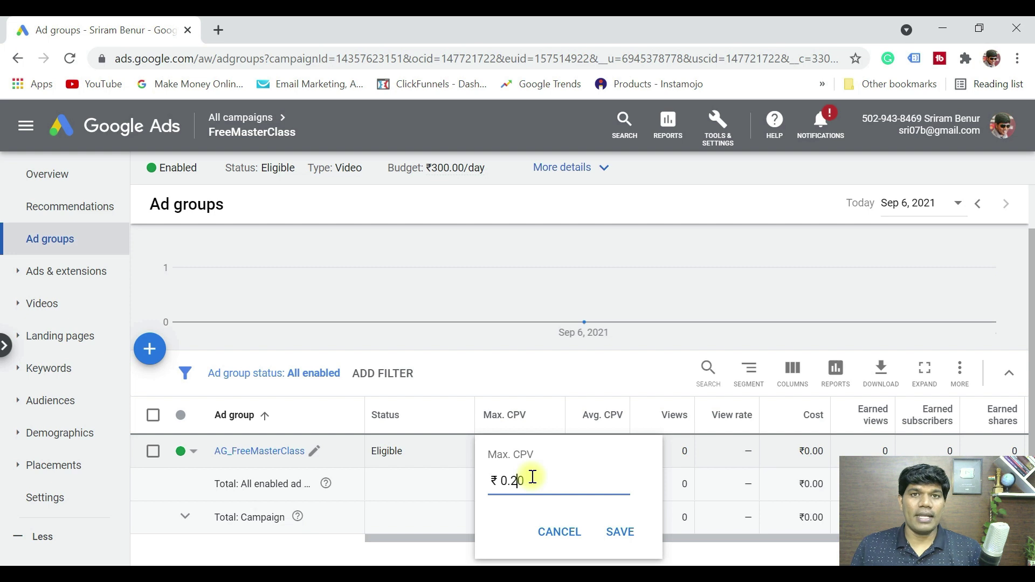
key(BackSpace)
text(3)
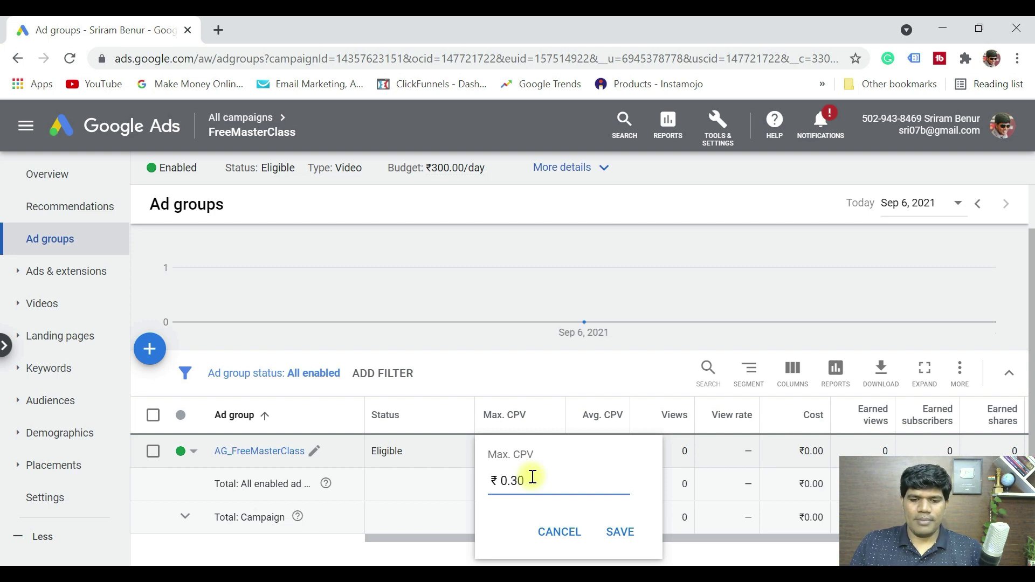
click(619, 534)
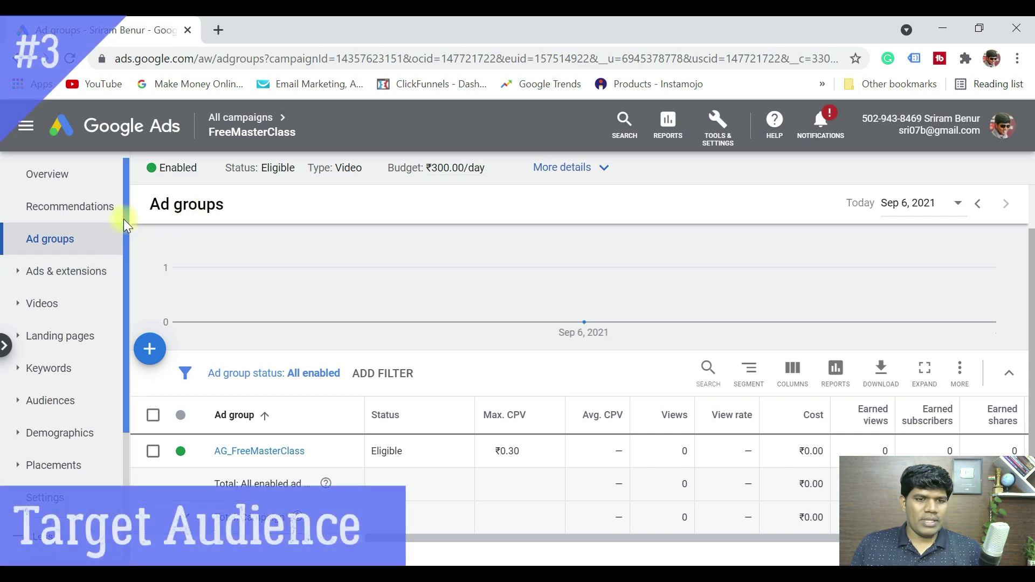
Open the campaign's Age demographics report and scroll through its ₹0.30 max CPV rows
scroll(124, 231, down, 3)
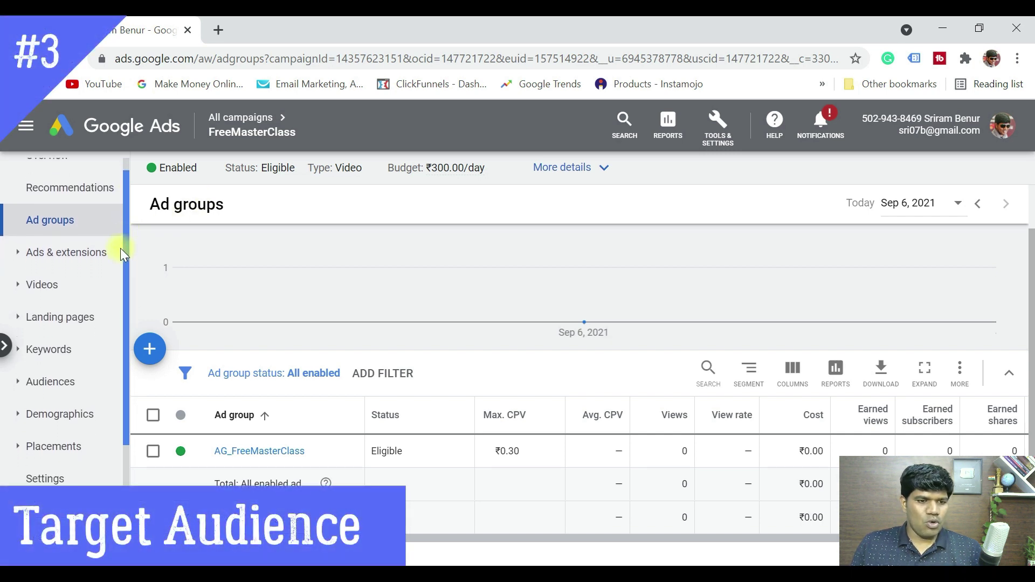
scroll(118, 305, down, 1)
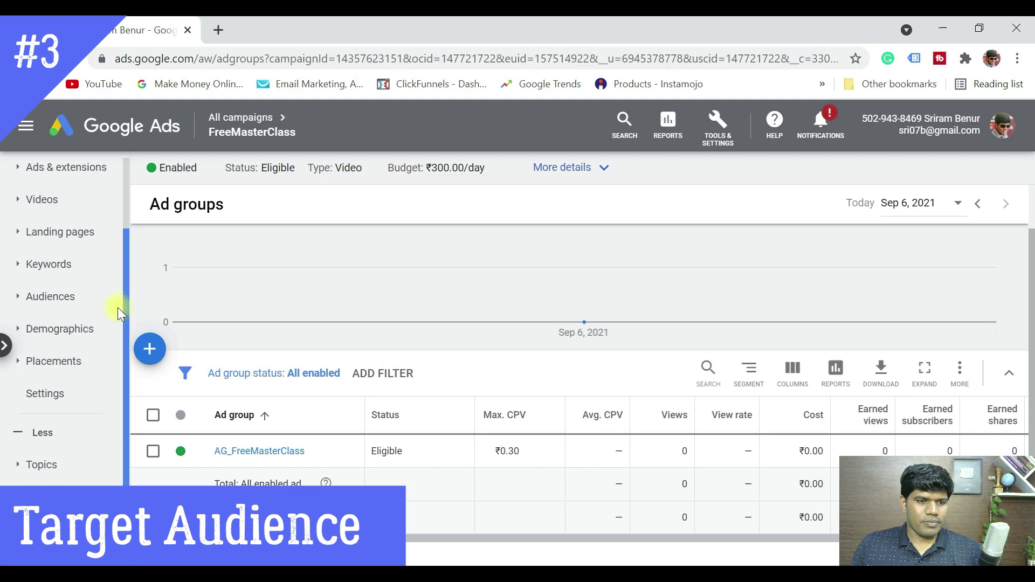
click(70, 323)
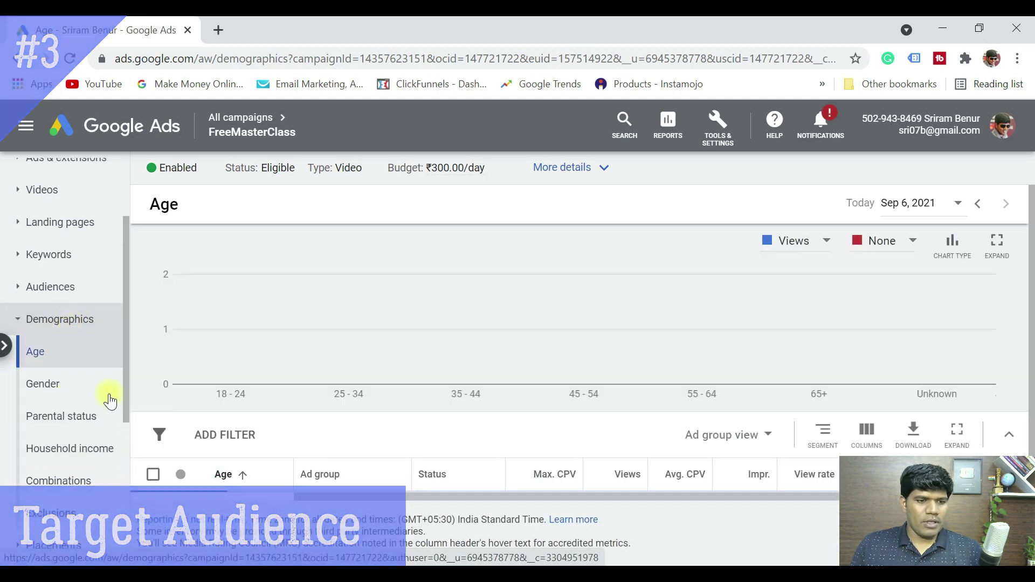
drag(1029, 226, 1029, 339)
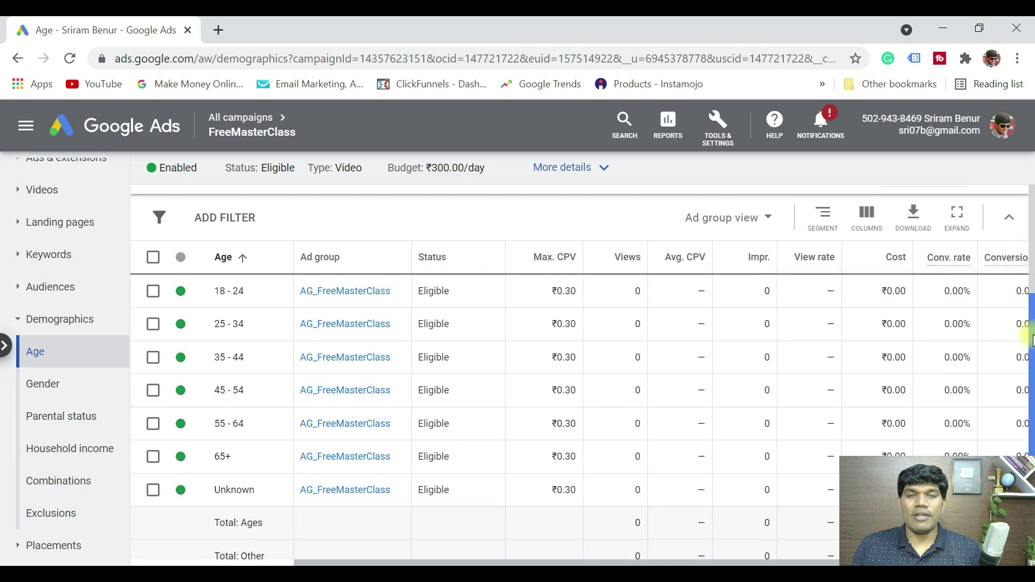
Open the campaign's Placements page from the sidebar
drag(125, 345, 122, 419)
click(20, 409)
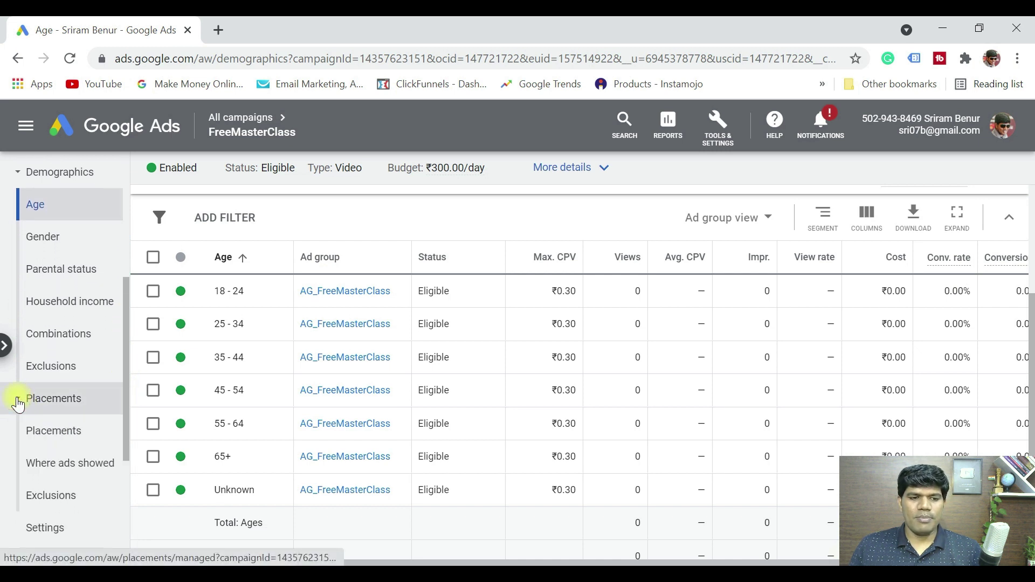
click(71, 438)
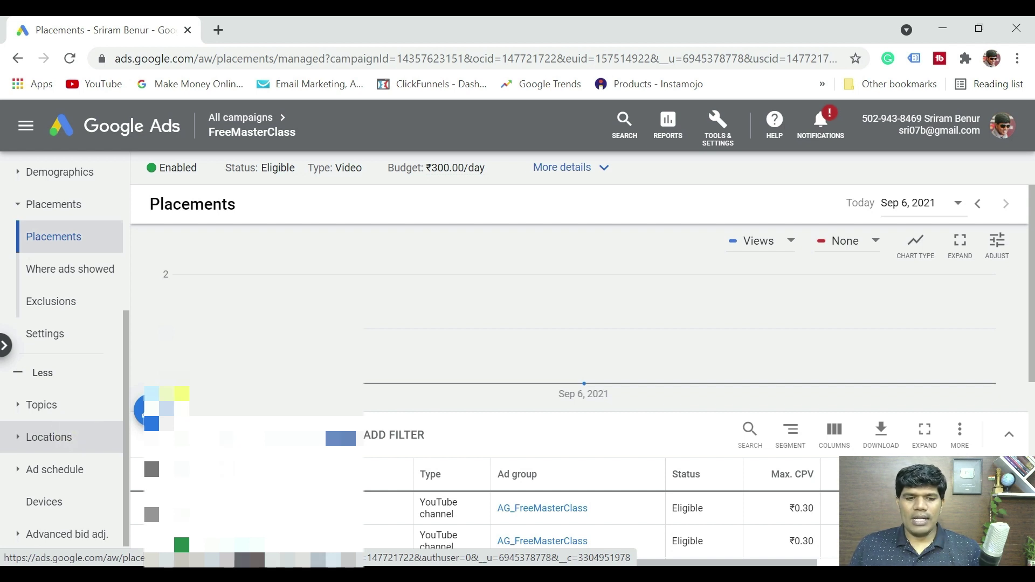
Review the YouTube channel placements, select the first row, and go to Locations
drag(1030, 267, 1029, 360)
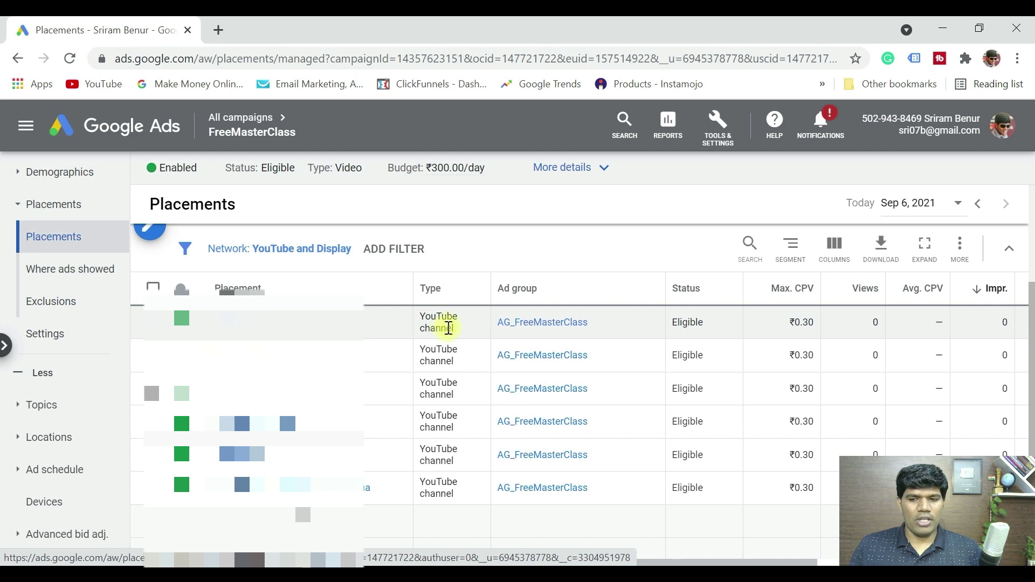
triple_click(1029, 323)
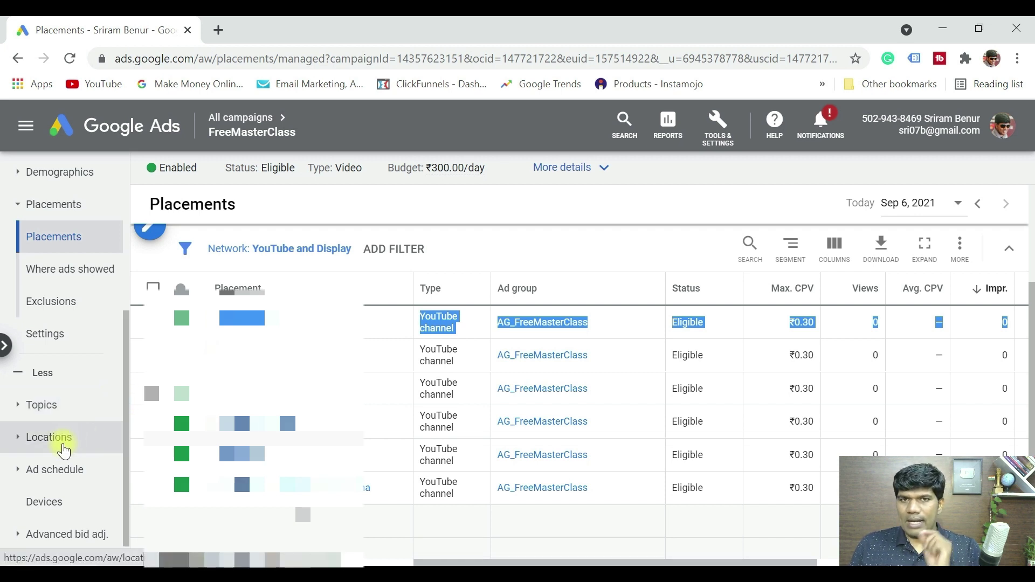
click(64, 447)
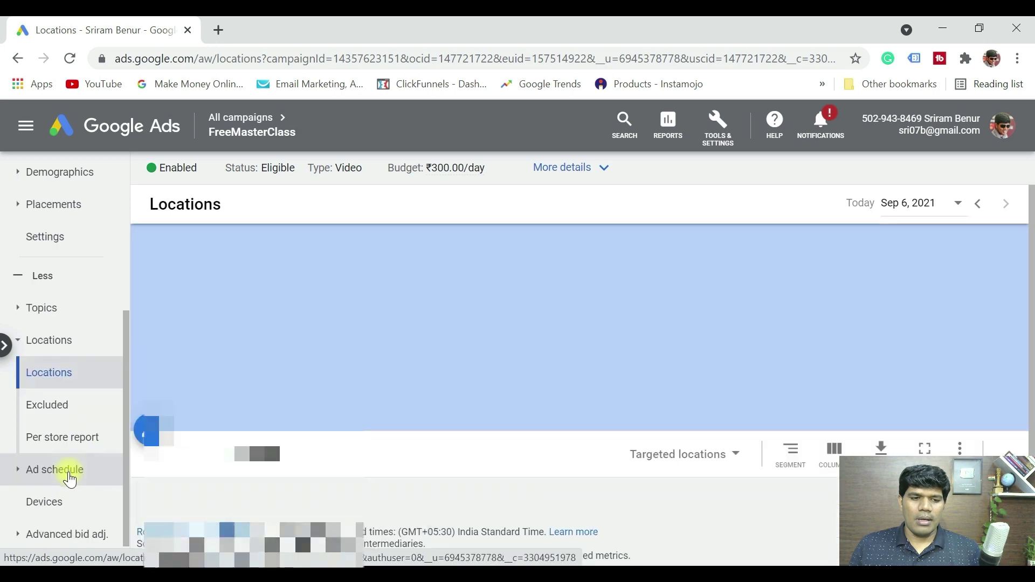
Confirm India is the targeted location, then go to the campaign's Ads list
drag(1027, 267, 1032, 308)
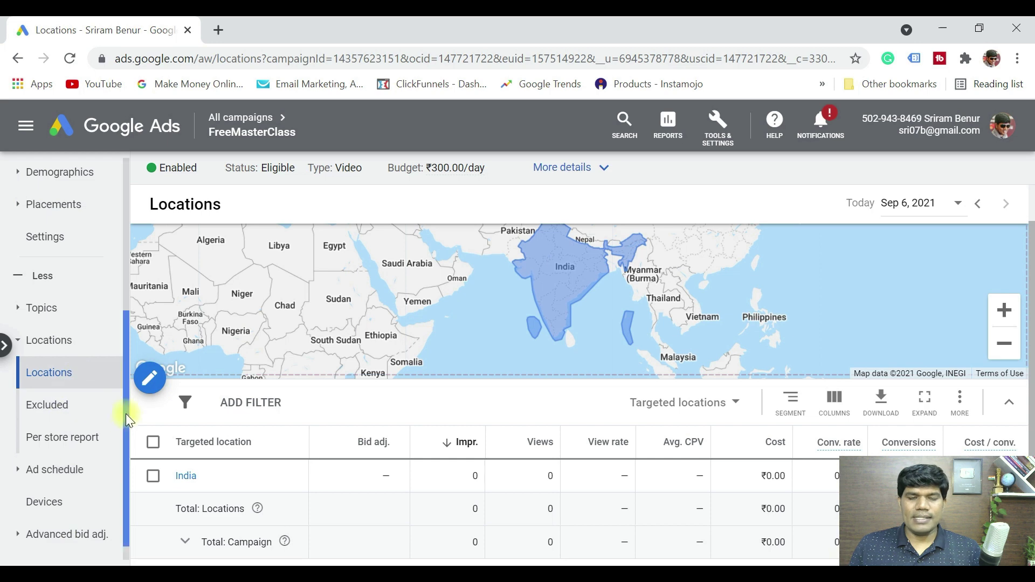
scroll(108, 433, up, 5)
click(54, 310)
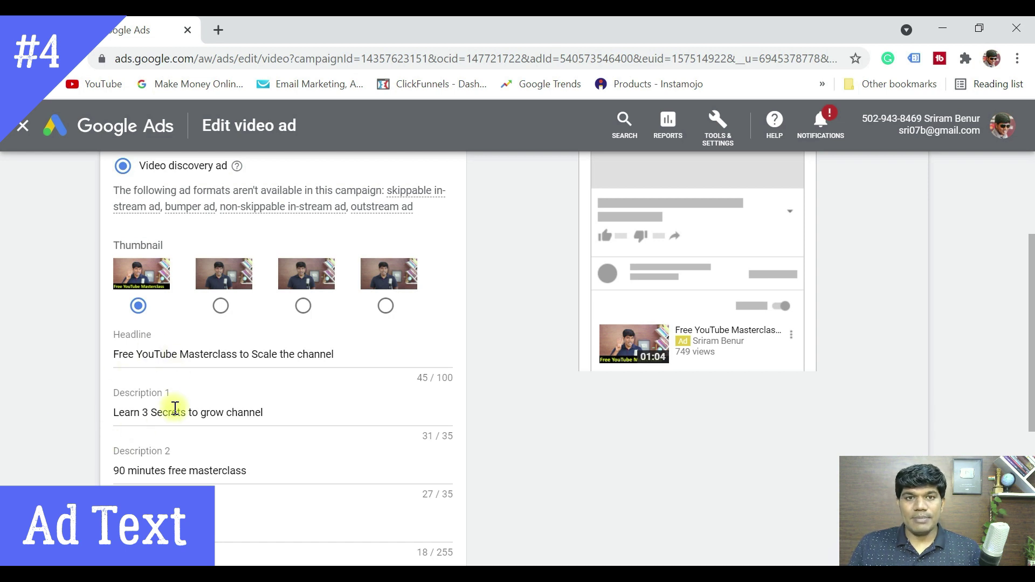
Delete 'YouTube' and its extra space from the ad headline, then save the ad
double_click(157, 355)
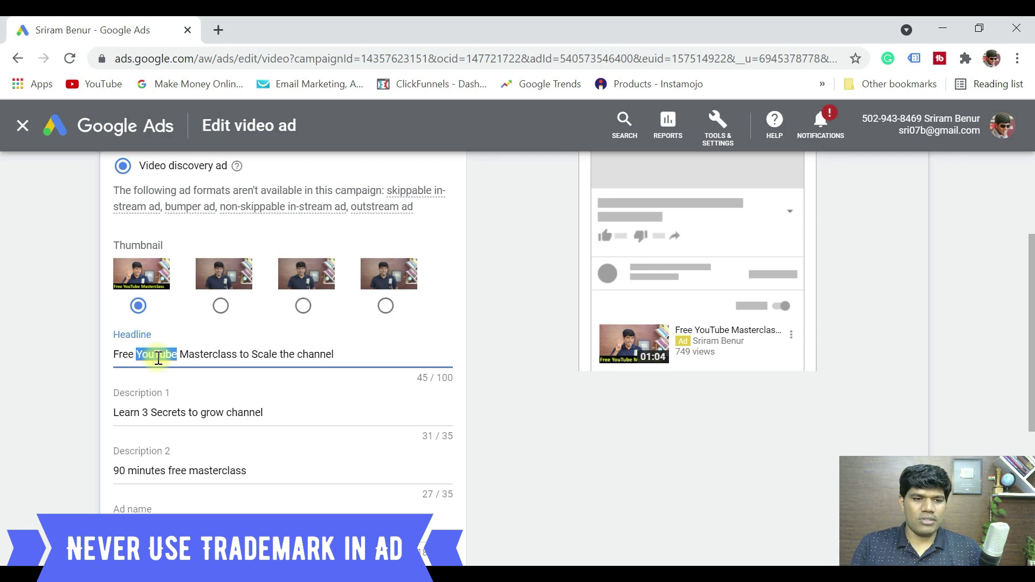
key(BackSpace)
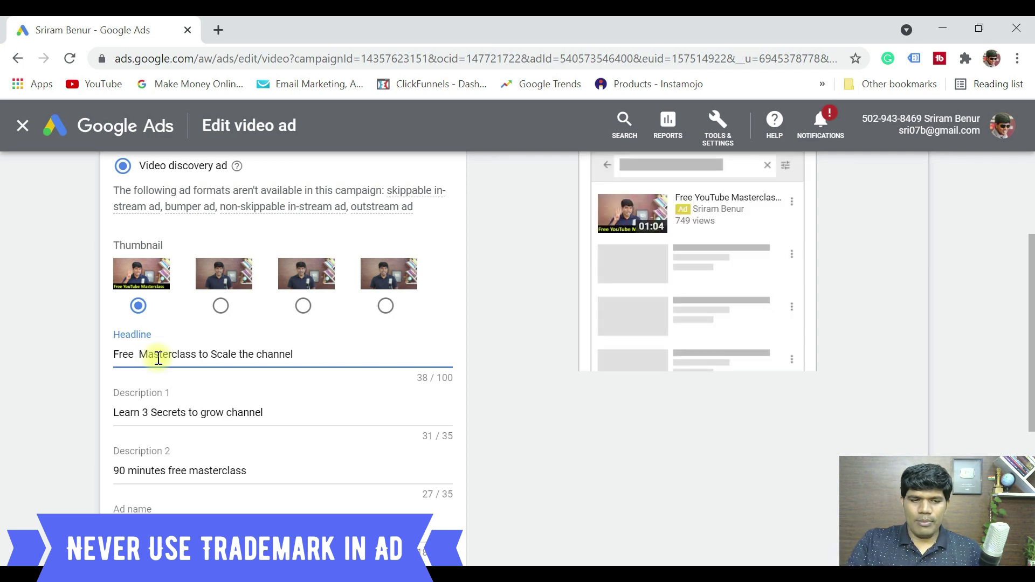
key(BackSpace)
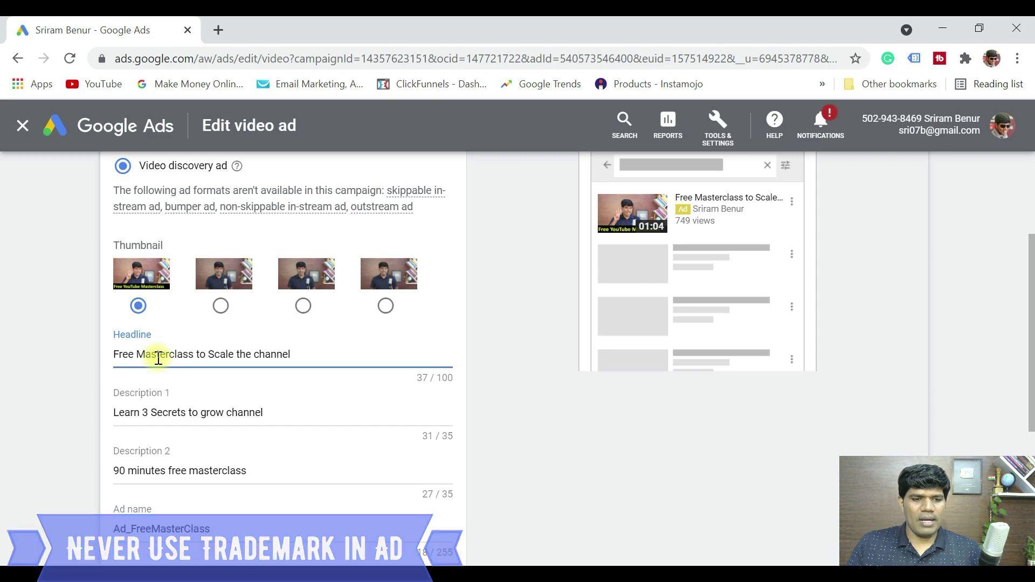
drag(1031, 345, 1026, 431)
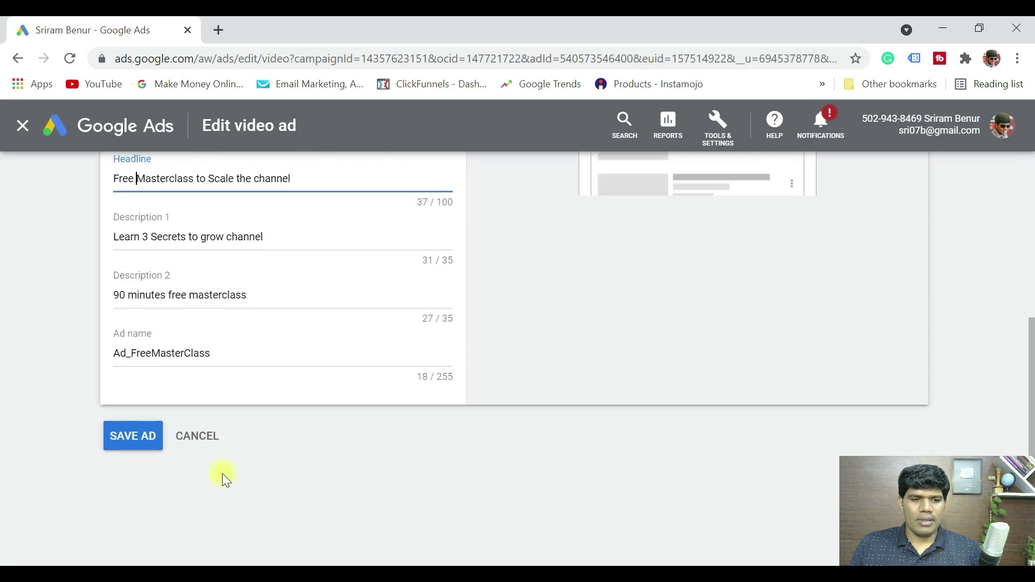
click(132, 437)
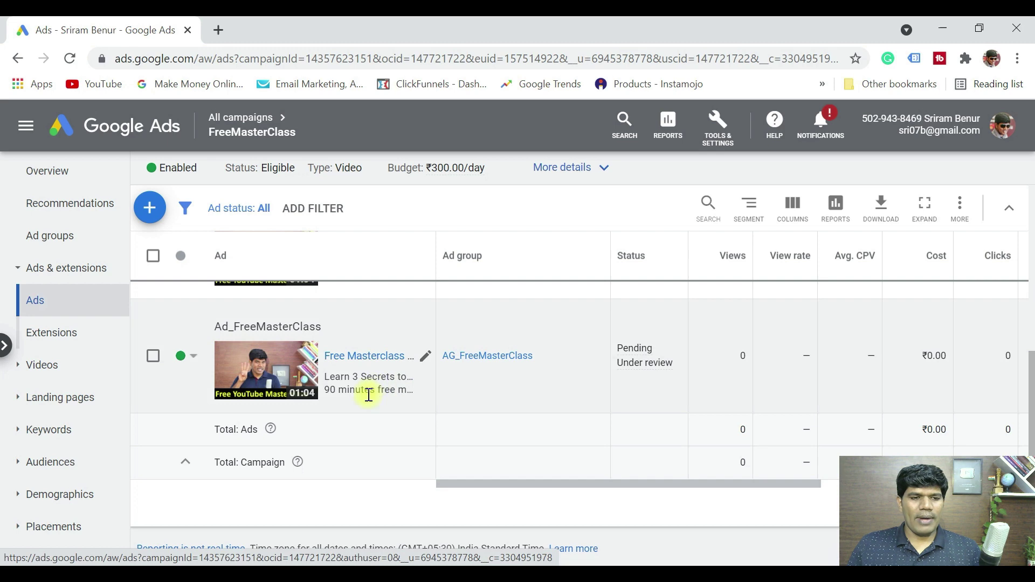
Return to All campaigns, check HowManyChannels' 'Trademarks in ad text' issue, and open that campaign
mouse_move(240, 126)
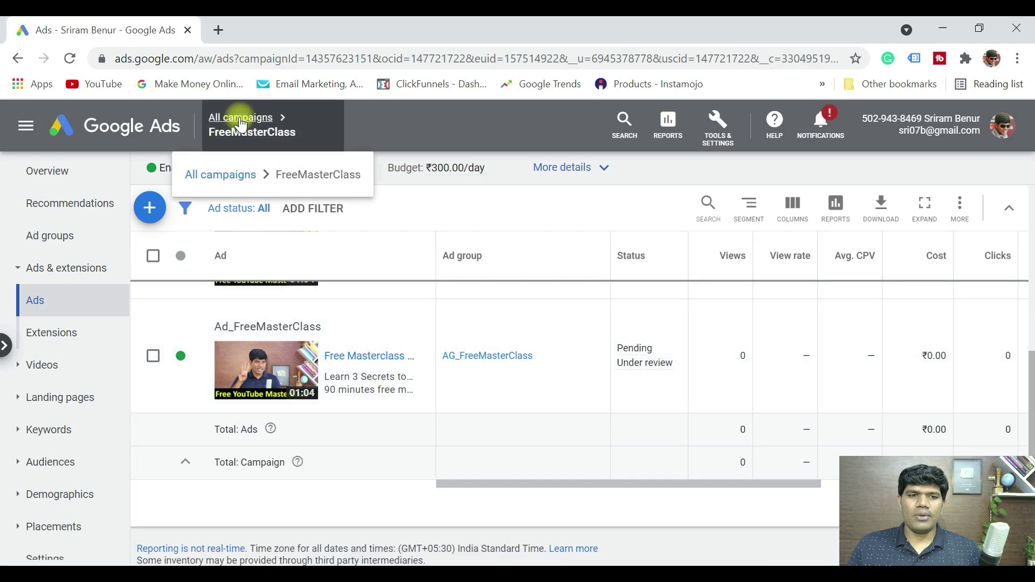
click(241, 119)
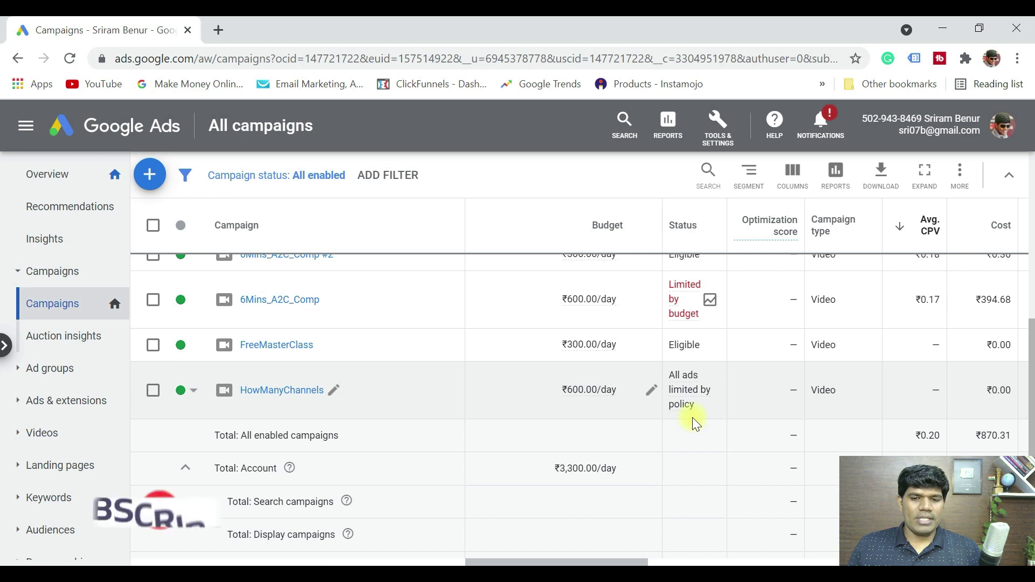
mouse_move(686, 397)
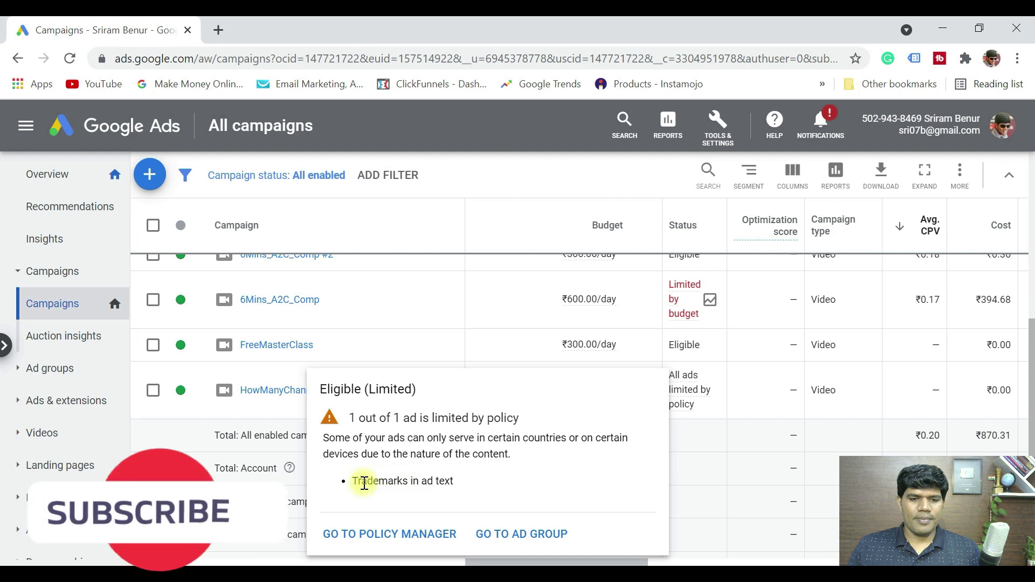
drag(351, 480, 457, 482)
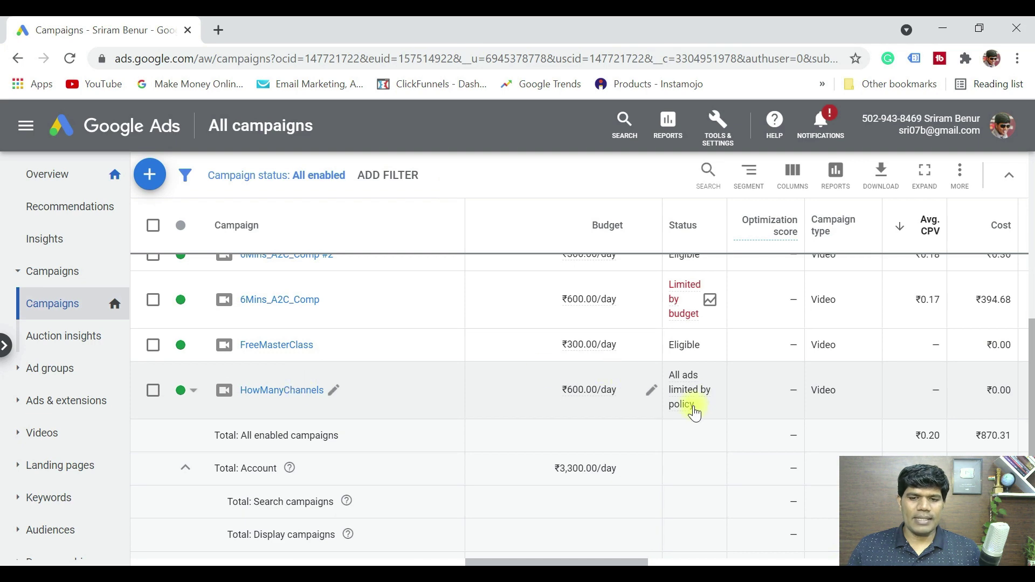
mouse_move(700, 409)
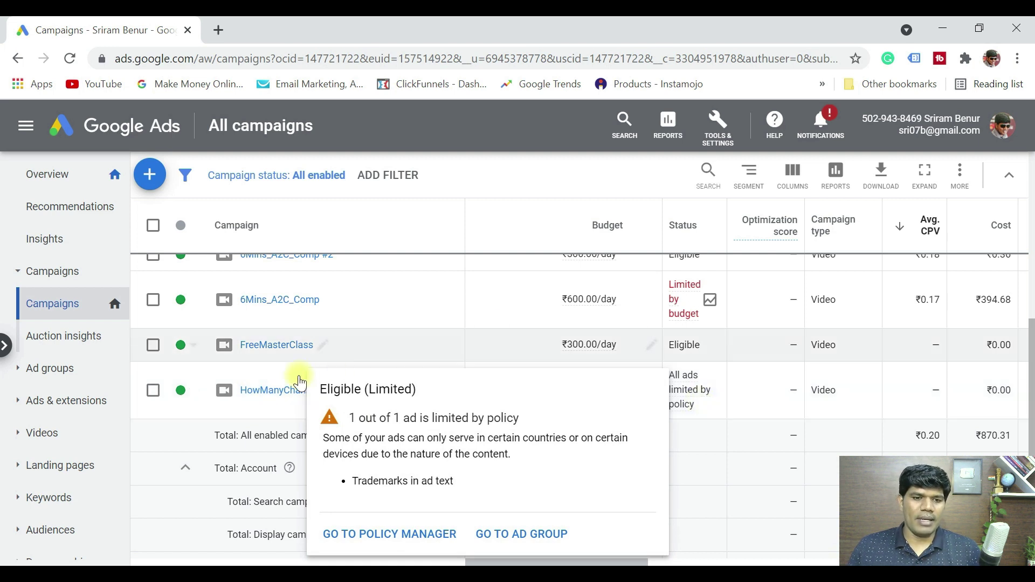
click(275, 396)
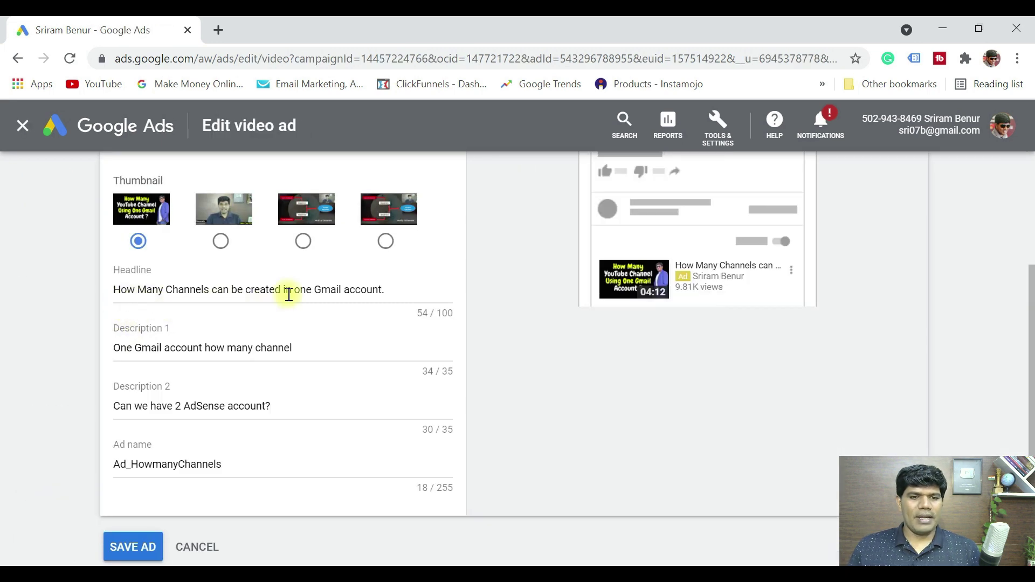
Change 'Gmail' to 'Gmaail' in the HowManyChannels ad headline
drag(315, 290, 343, 287)
scroll(231, 422, down, 1)
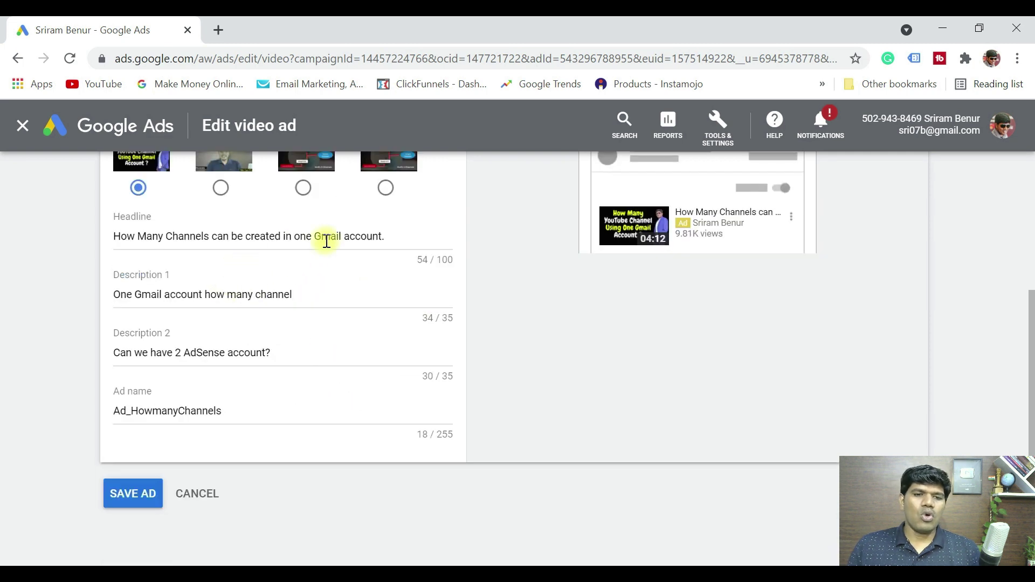
click(327, 235)
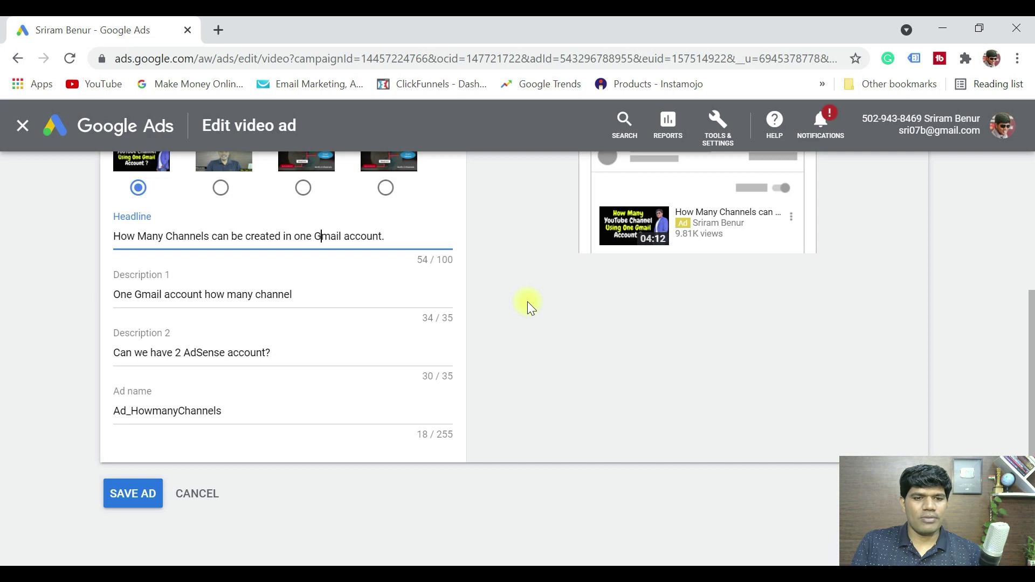
text(a)
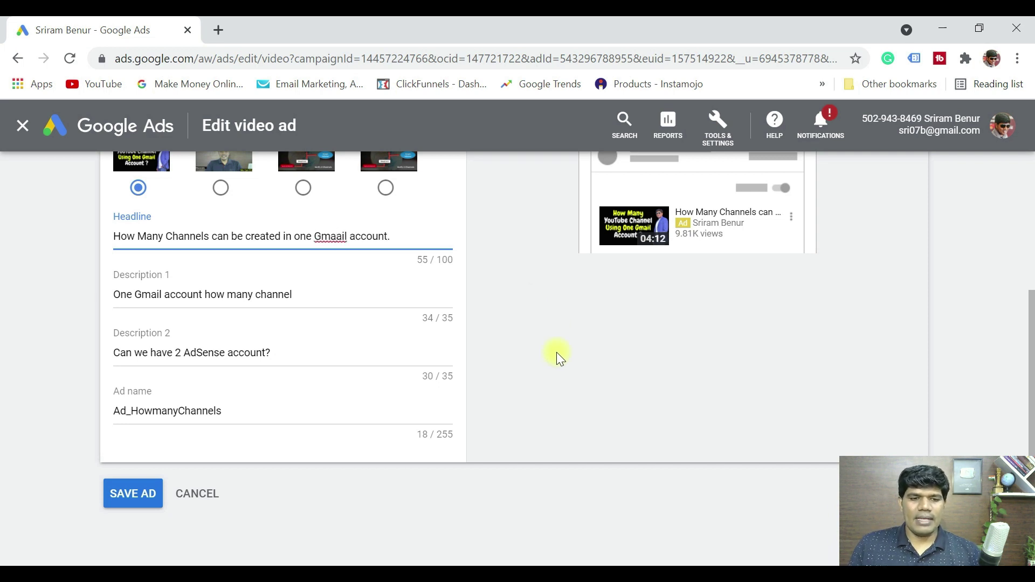
Change 'AdSense' to 'Ad sense' in Description 2 and save the ad
click(201, 352)
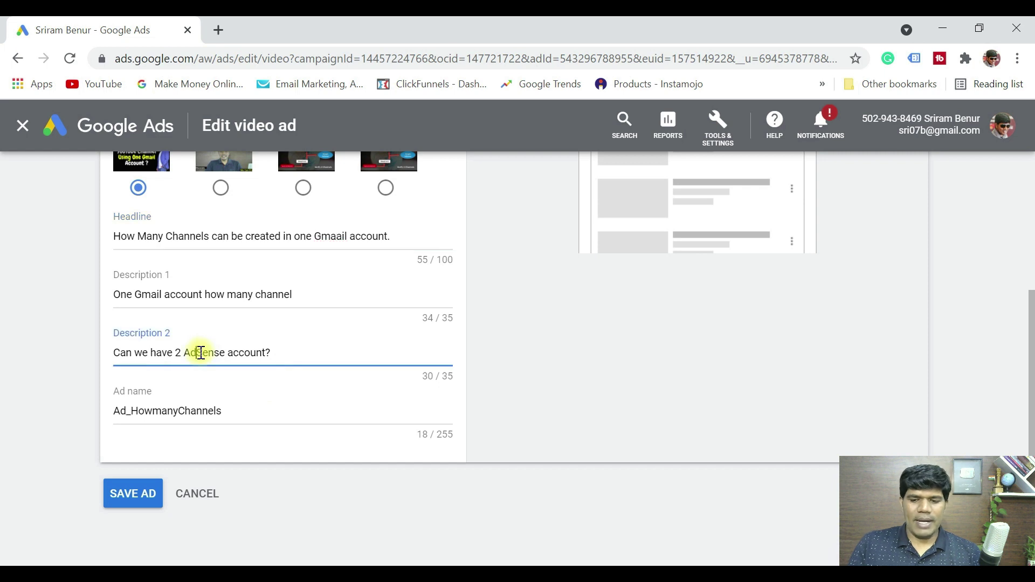
key(BackSpace)
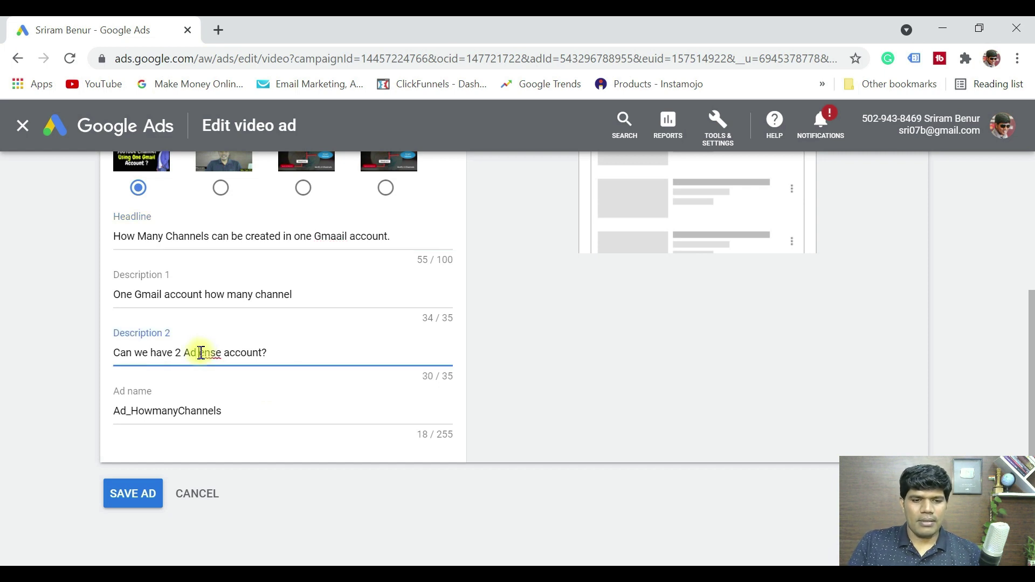
text(s)
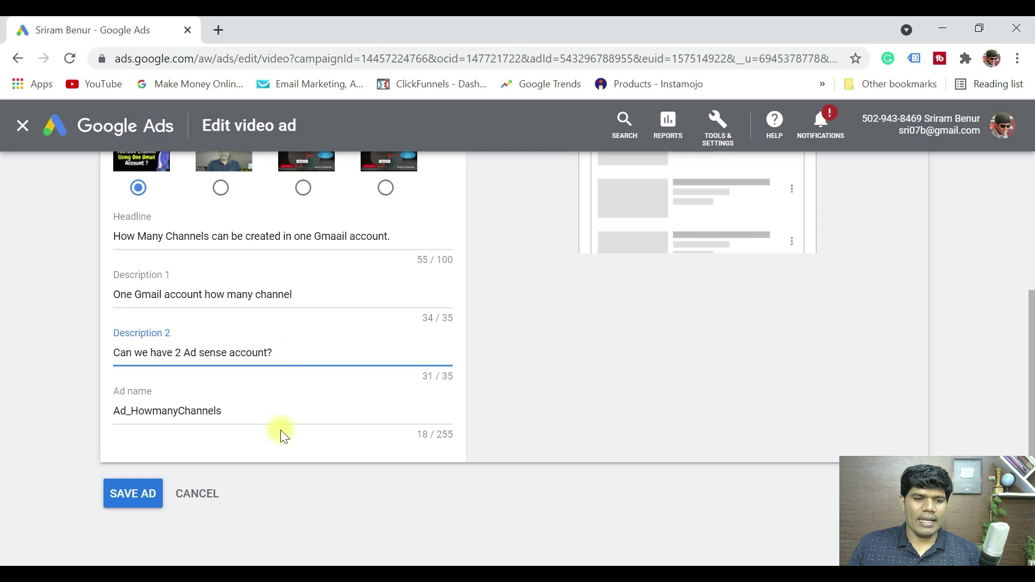
click(139, 502)
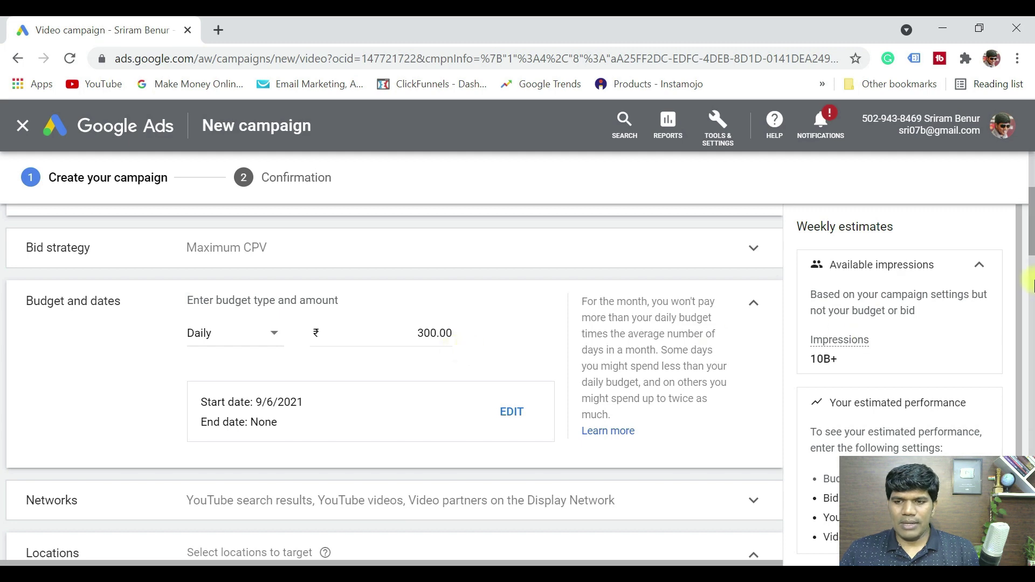
Switch the new campaign's inventory type from Standard to Expanded inventory
scroll(1030, 249, down, 5)
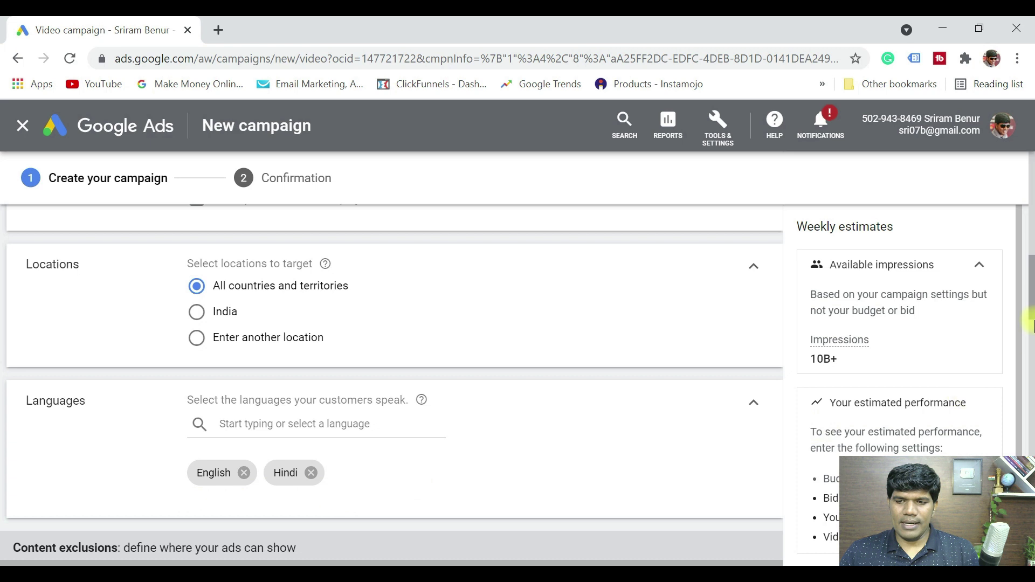
drag(1031, 315, 1030, 345)
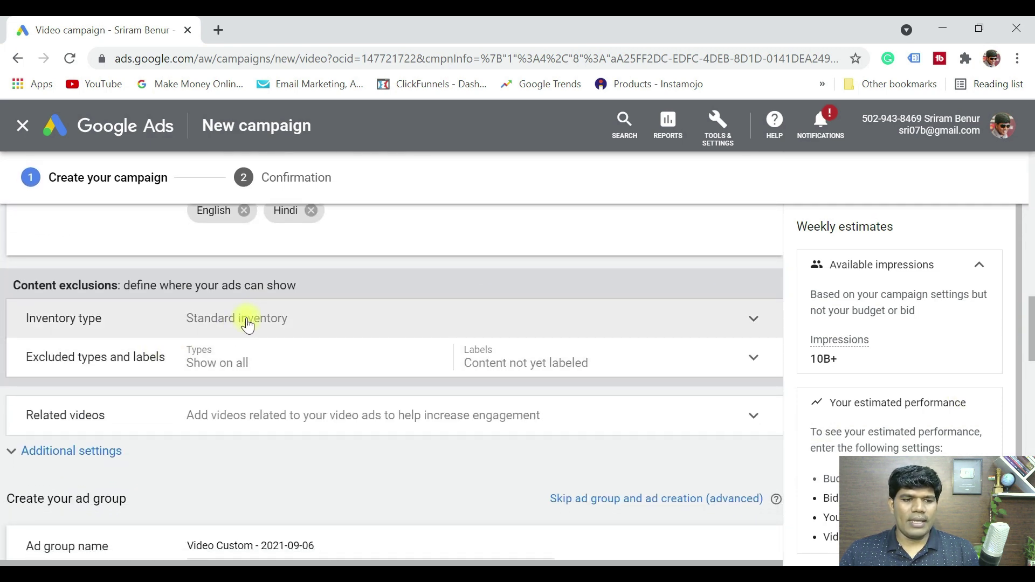
click(247, 323)
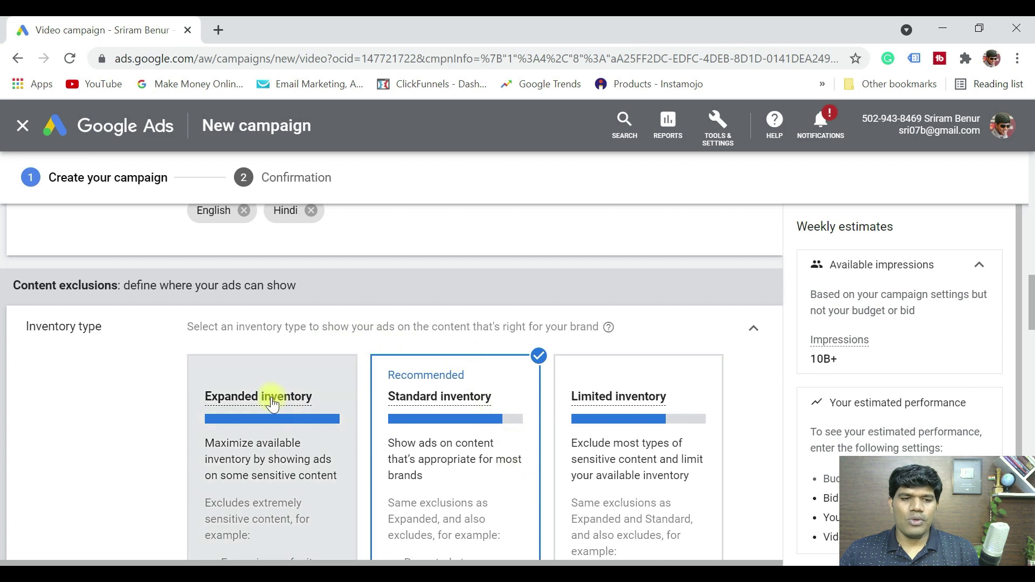
click(268, 373)
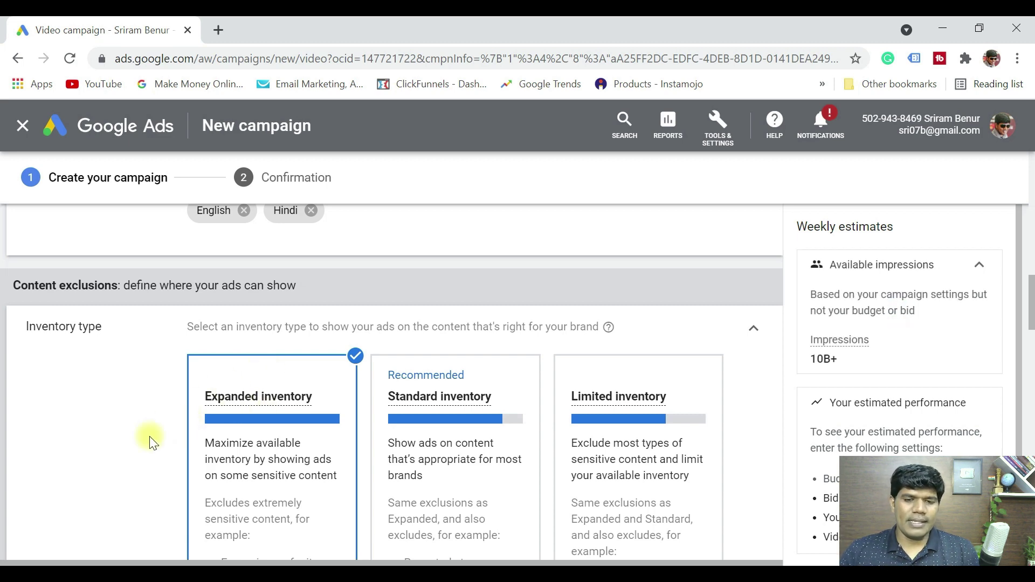
scroll(231, 374, down, 5)
click(231, 383)
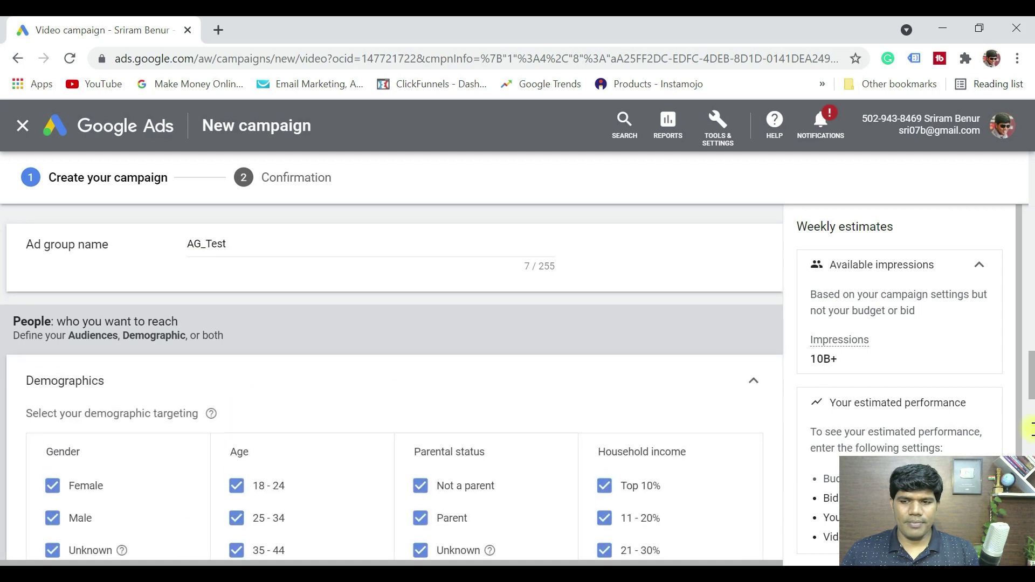
Scroll past Demographics and Audiences and collapse Placements, leaving Any placement
drag(1030, 380, 1031, 398)
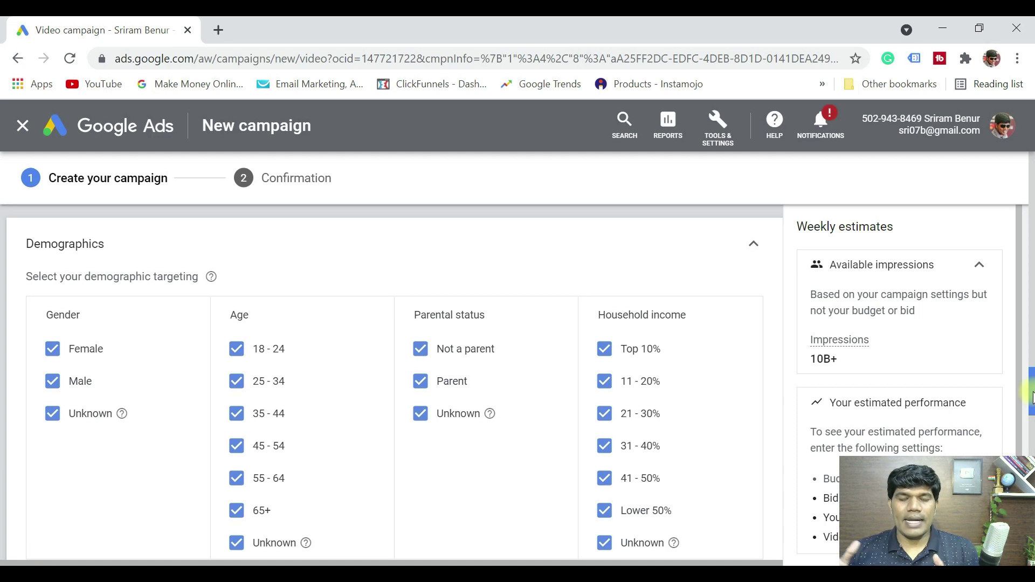
drag(1031, 397, 1030, 410)
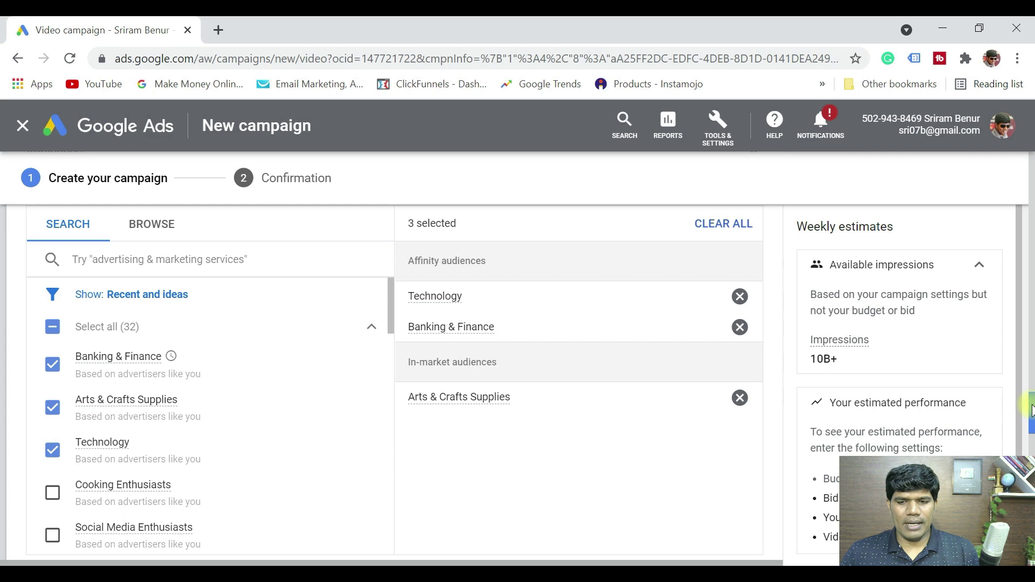
drag(1031, 410, 1030, 413)
scroll(81, 273, down, 6)
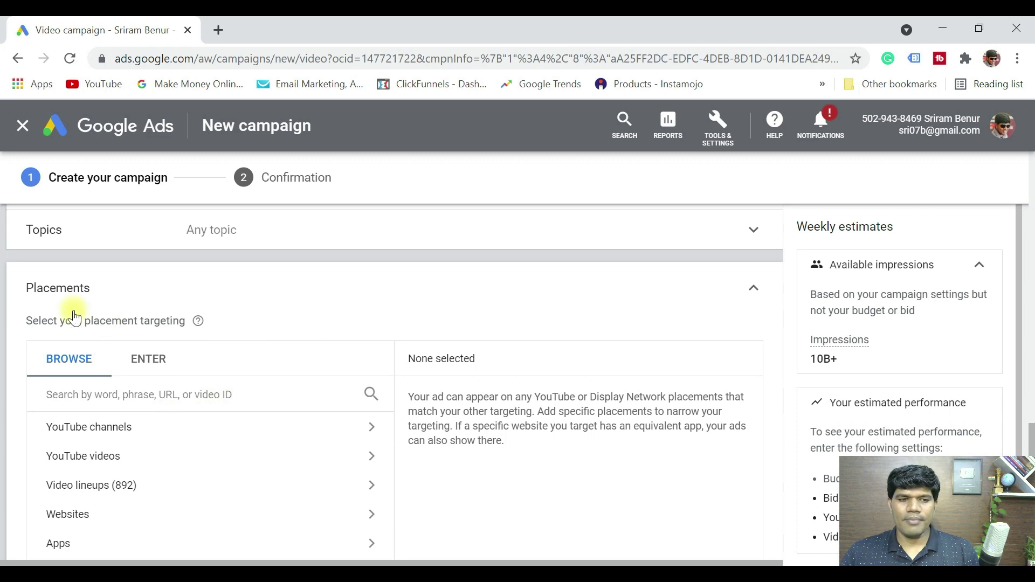
click(60, 291)
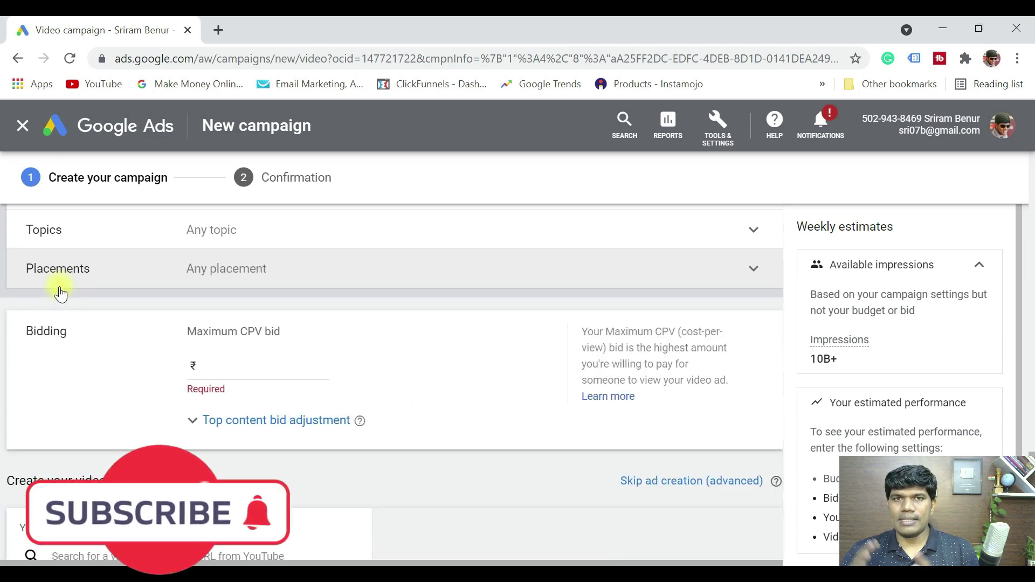
Enter ₹0.30 as the new video campaign's maximum CPV bid and confirm the value
click(258, 369)
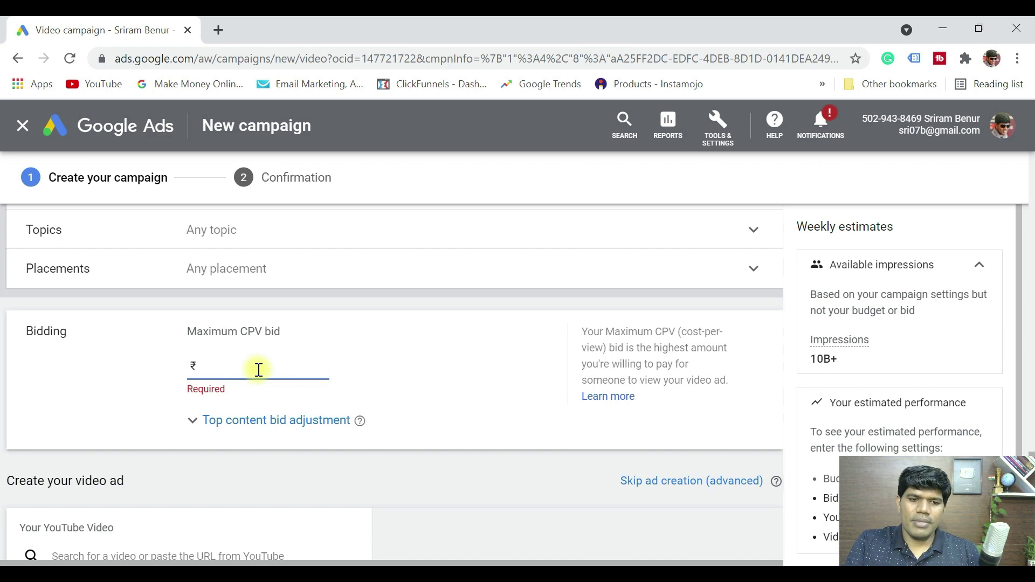
text(0.30)
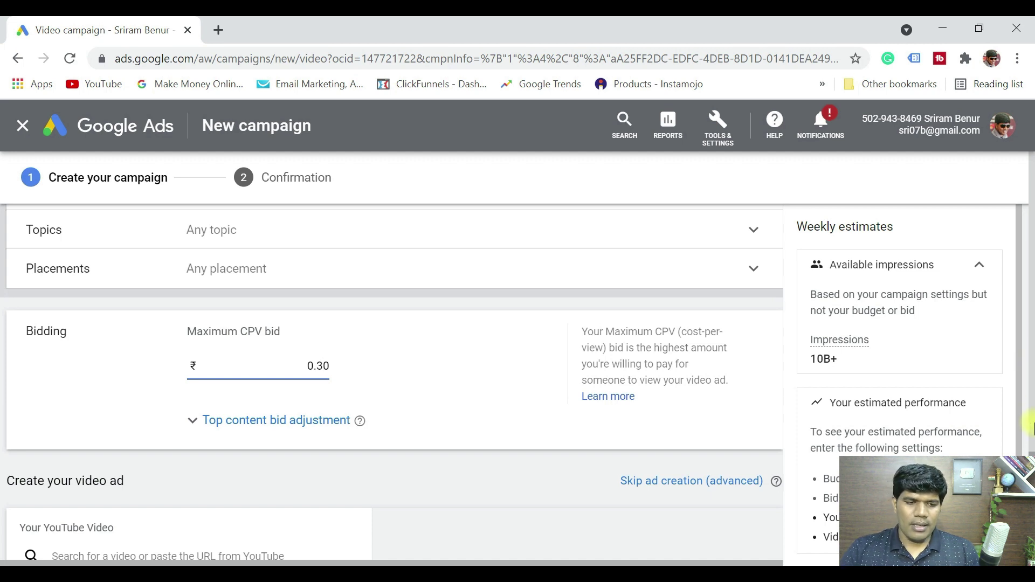
triple_click(531, 495)
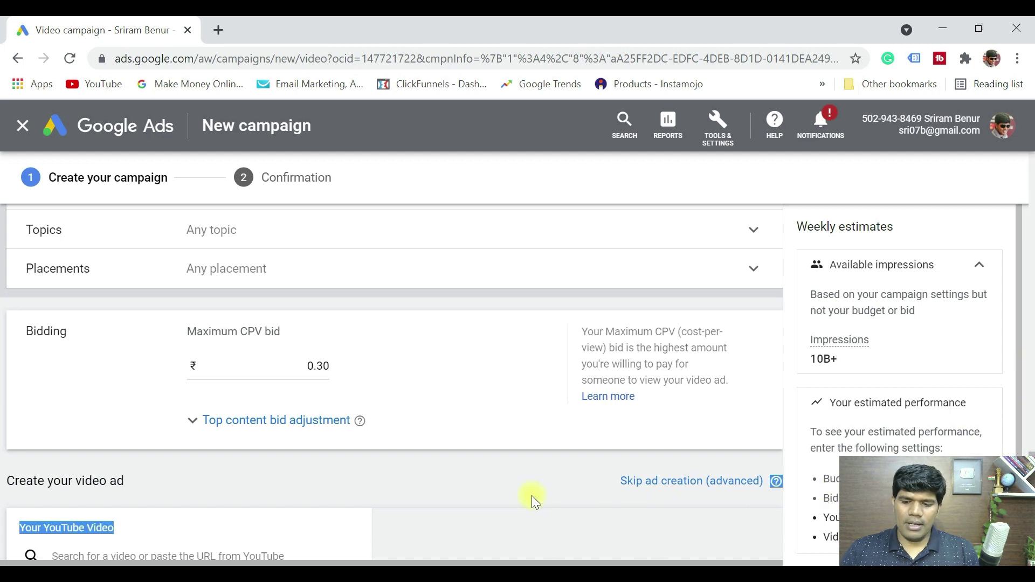
scroll(531, 496, down, 2)
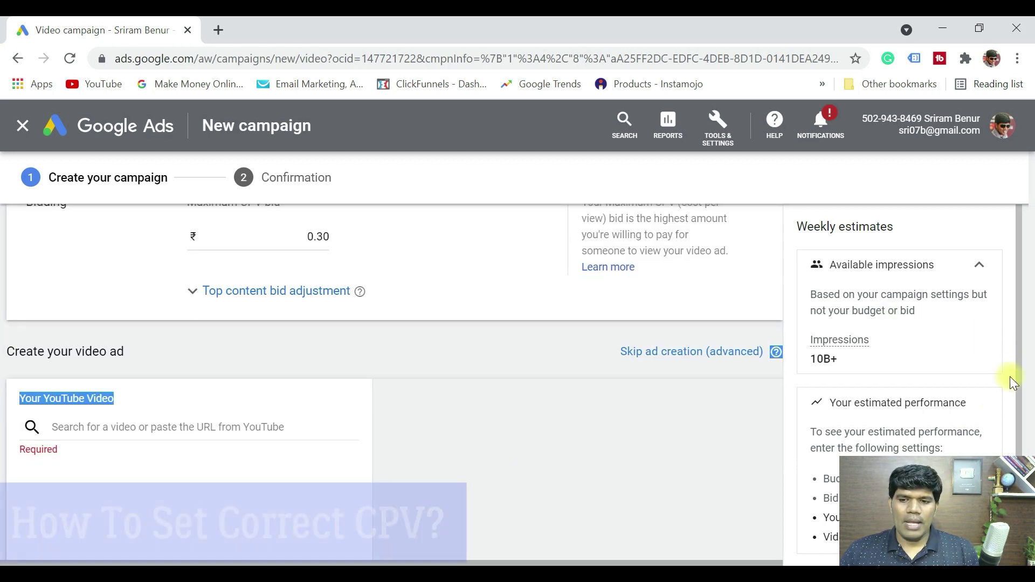
scroll(460, 379, up, 2)
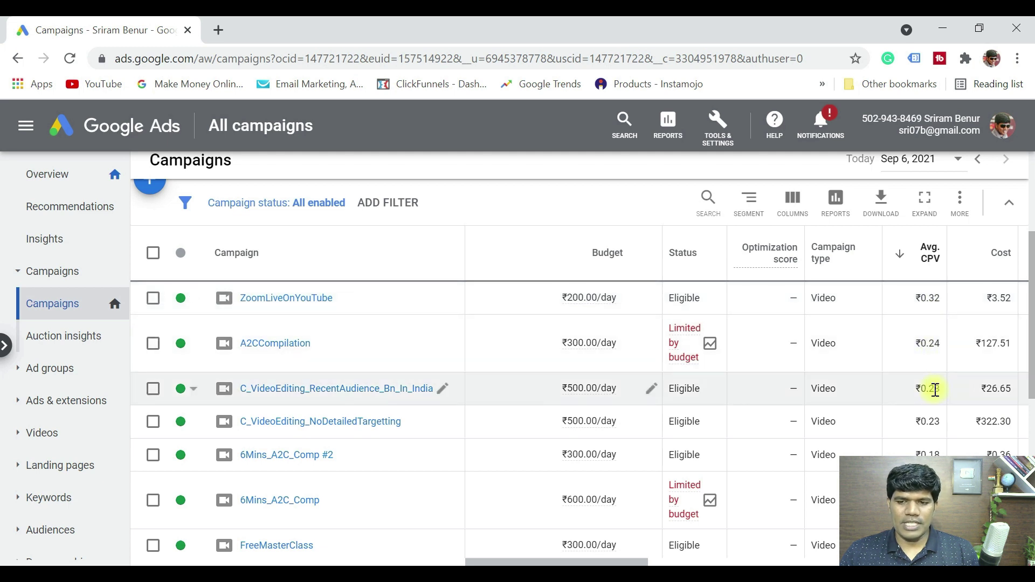
In 6Mins_A2C_Comp, change ad group ag_A2C_C_6Mins's Max. CPV from 0.30 to 0.17 and save
scroll(936, 419, down, 2)
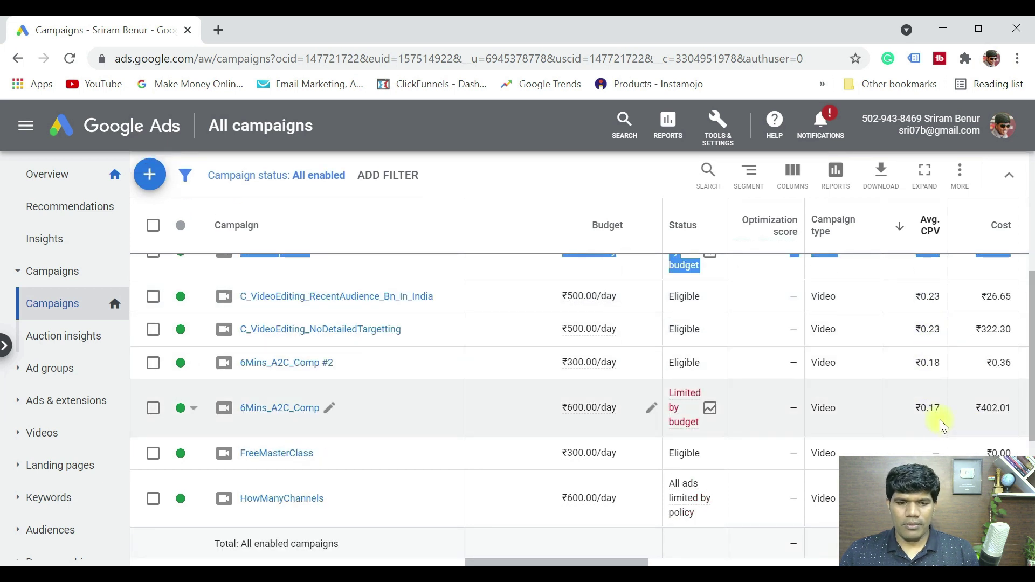
click(286, 408)
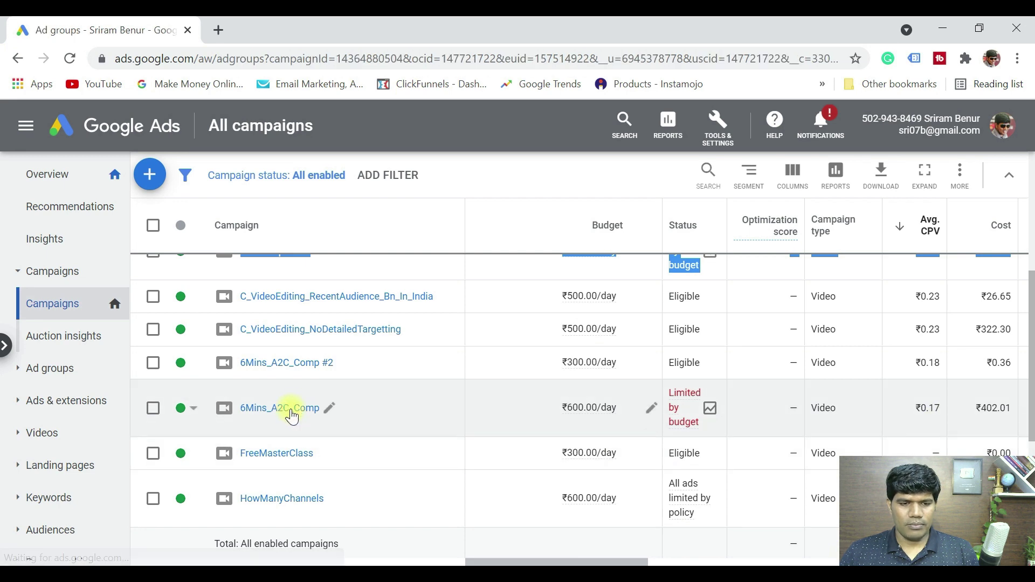
mouse_move(602, 388)
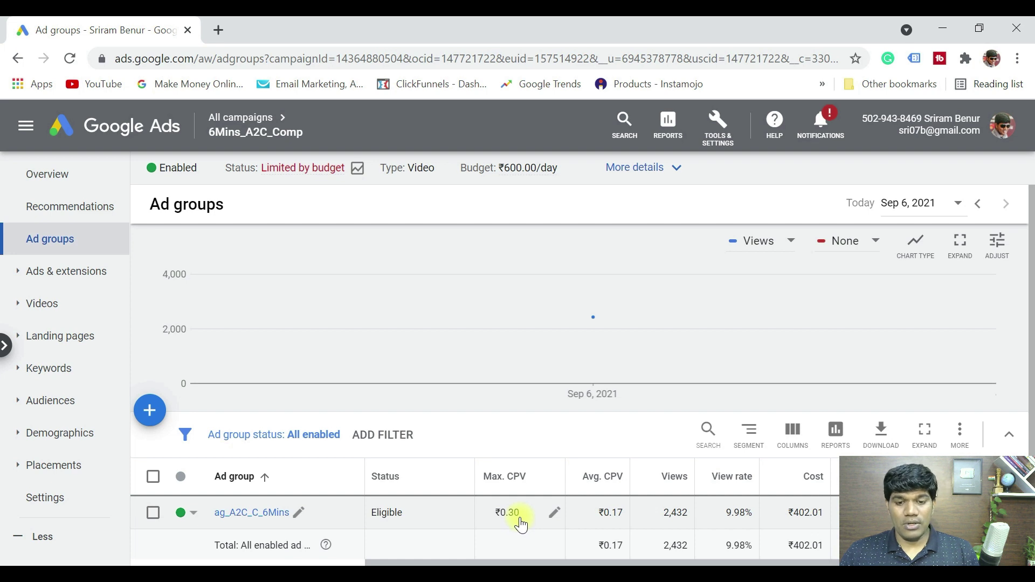
click(554, 512)
key(BackSpace)
key(BackSpace)
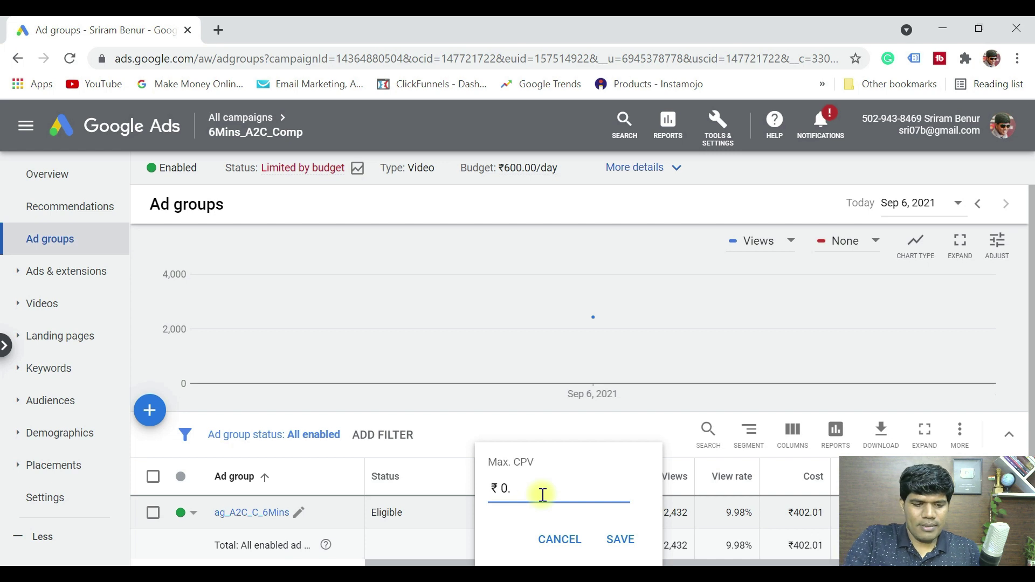
text(17)
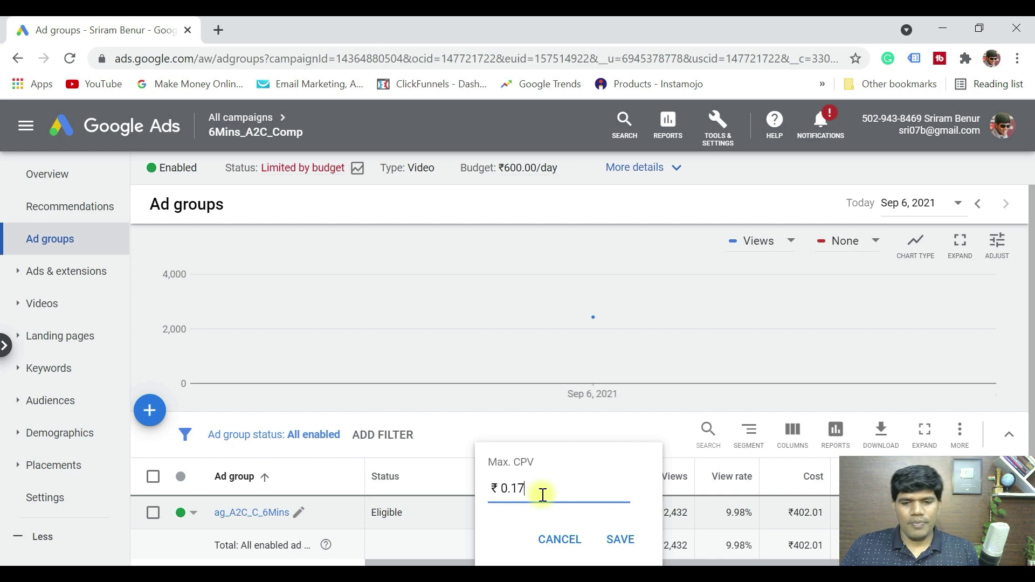
click(634, 541)
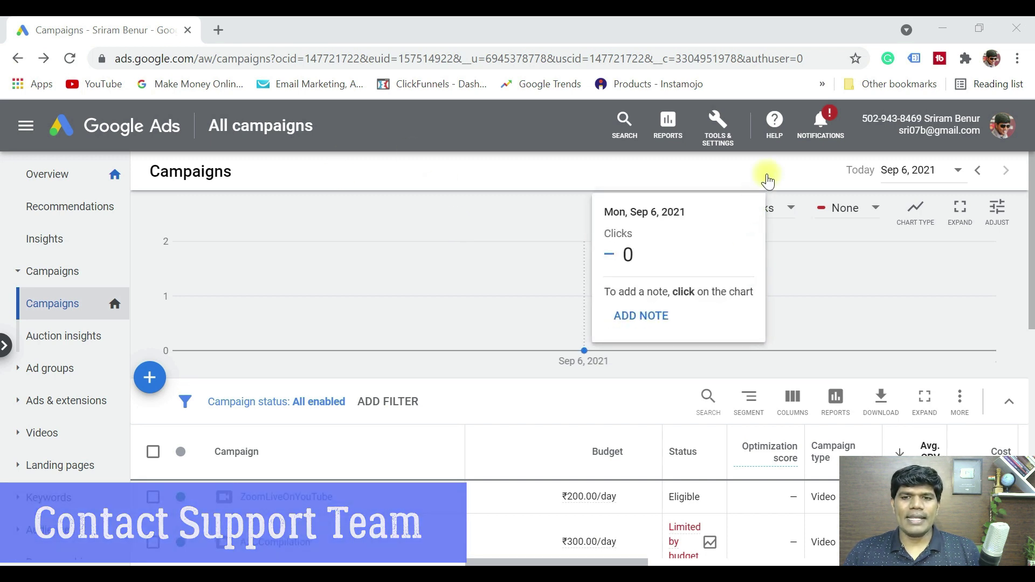
Start a Help contact request for the issue 'Ad enabled but not running'
click(782, 136)
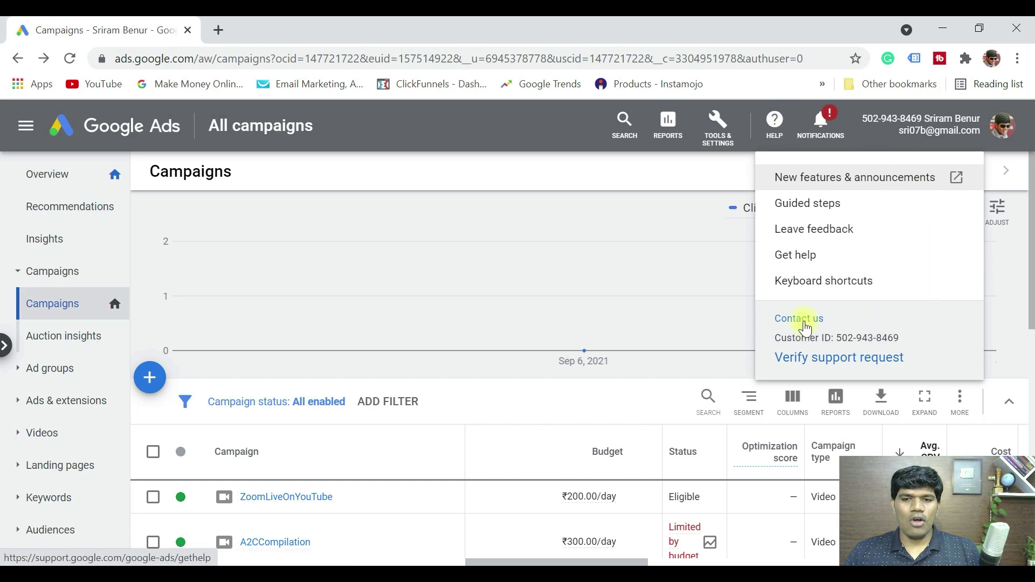
click(804, 321)
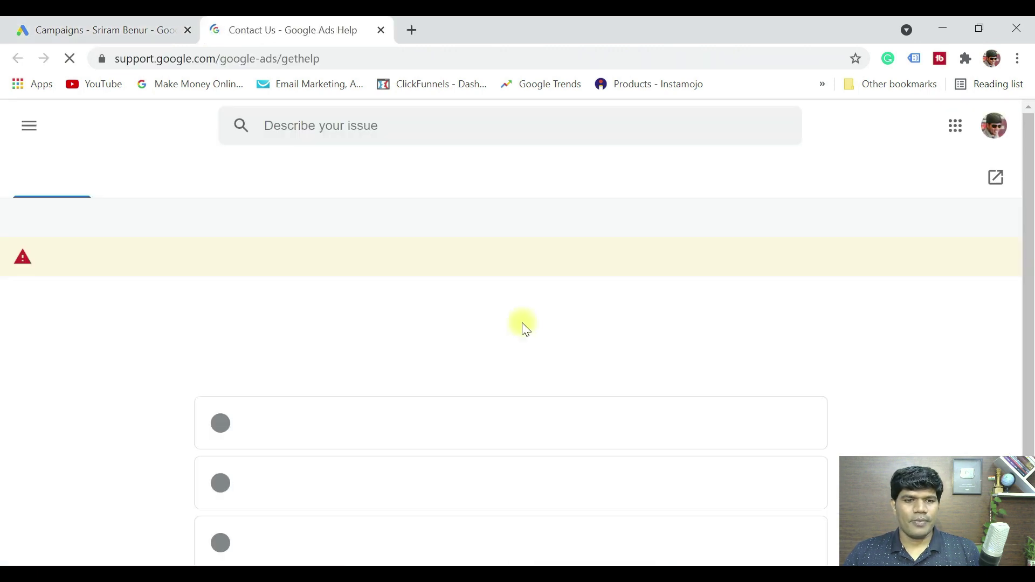
click(333, 368)
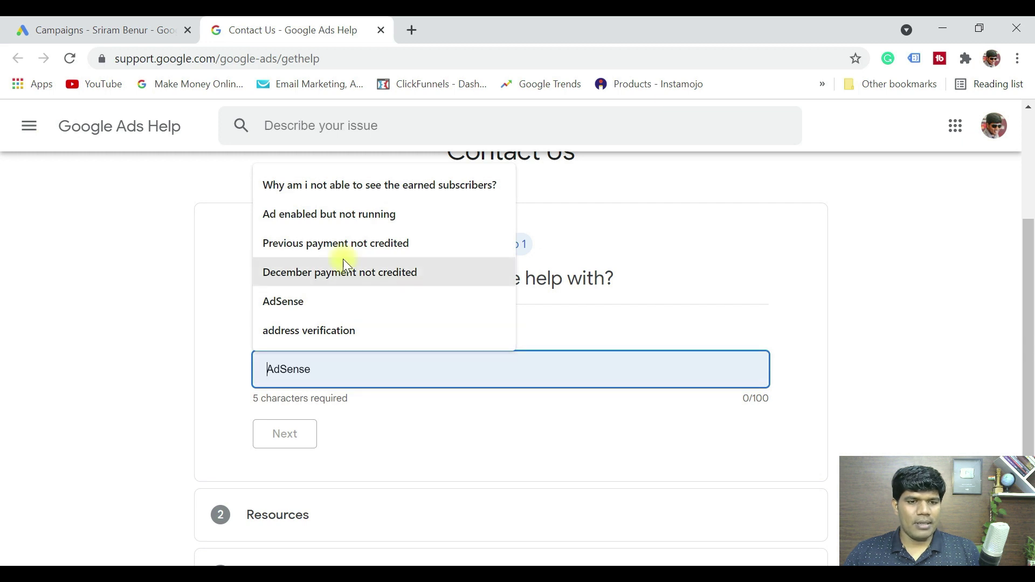
click(357, 214)
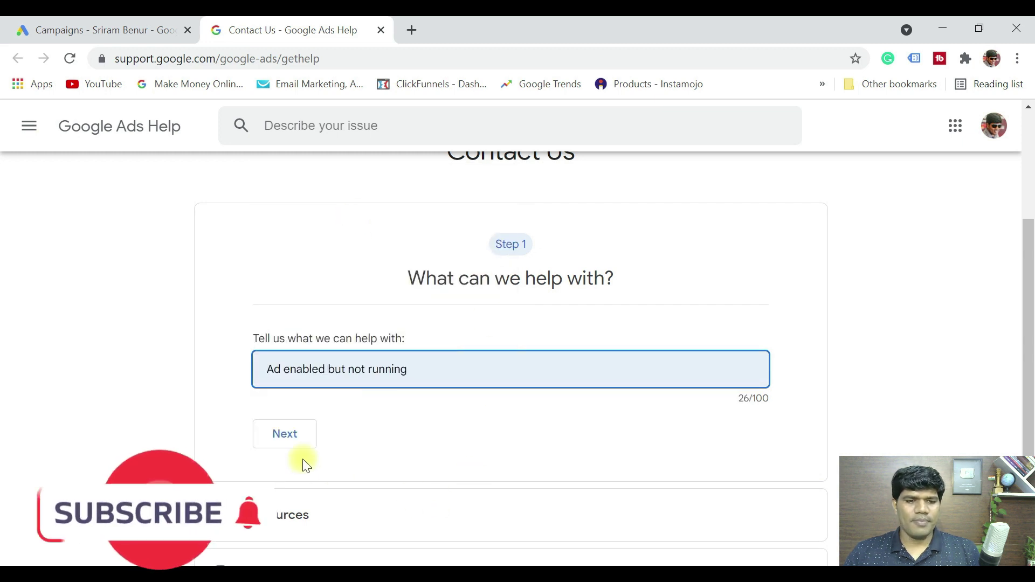
click(286, 434)
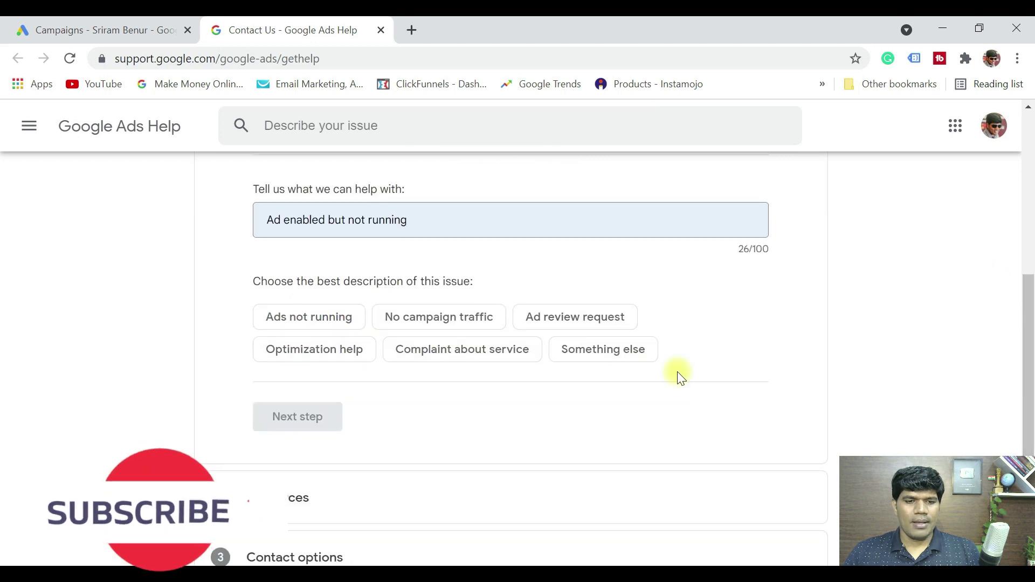
Specify 'Ads not running', select the customer account, and continue to the contact options
click(323, 329)
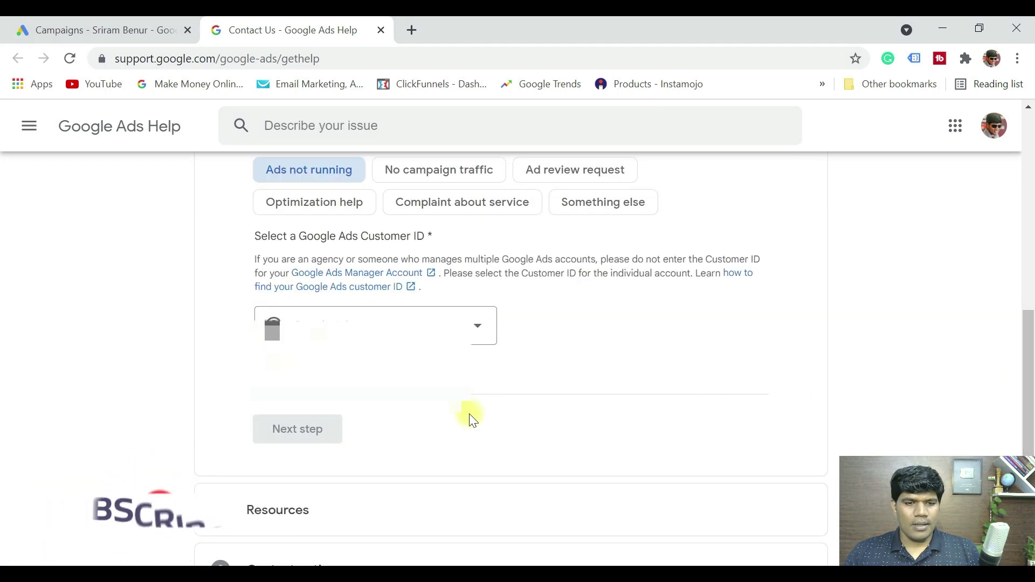
click(475, 330)
click(374, 445)
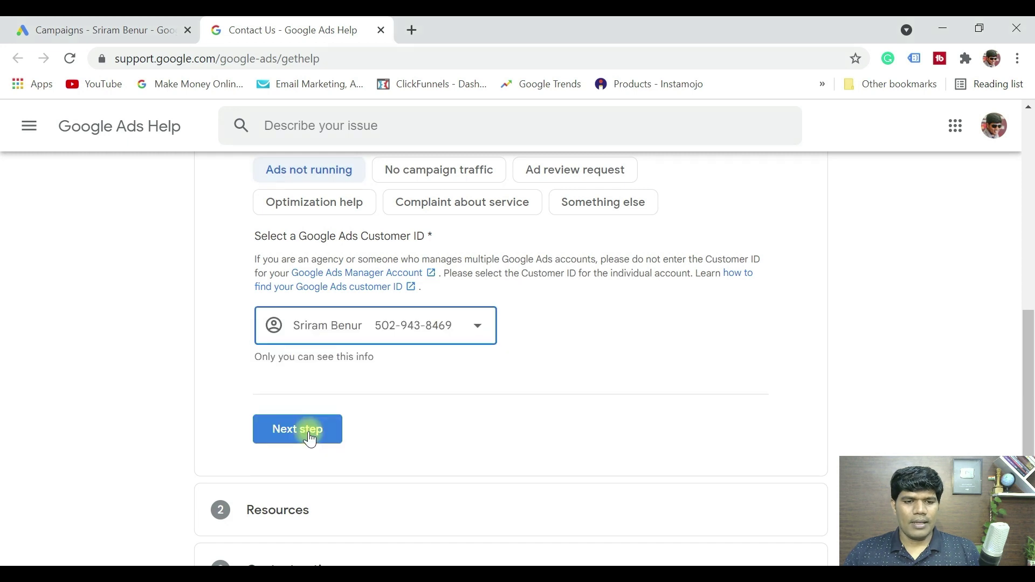
click(308, 431)
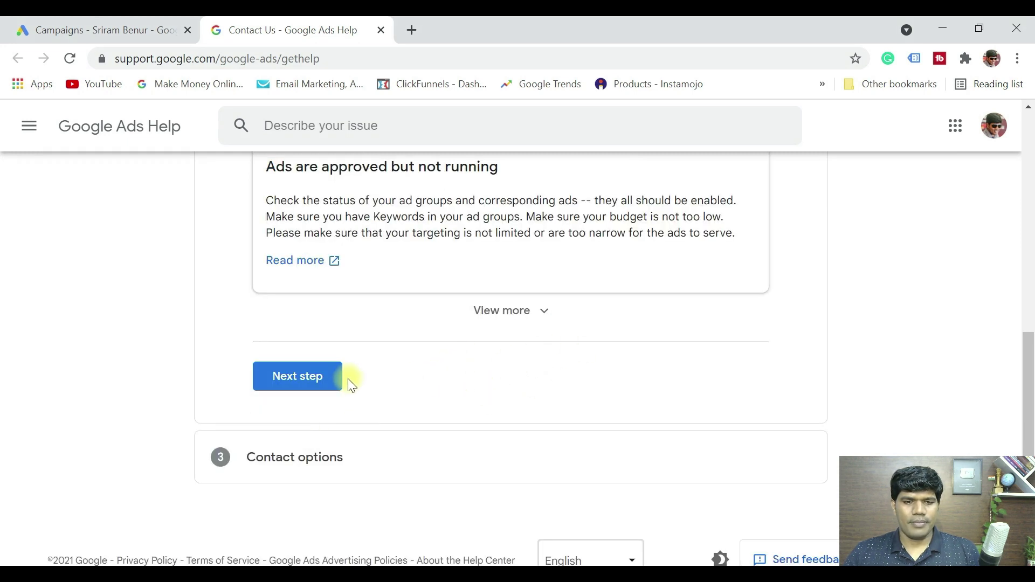
click(306, 376)
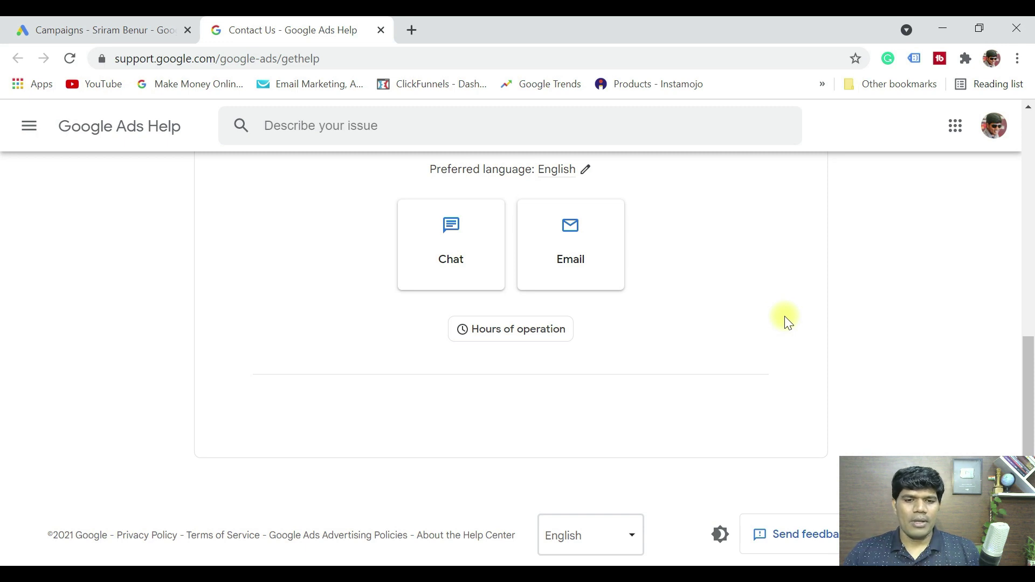
click(518, 330)
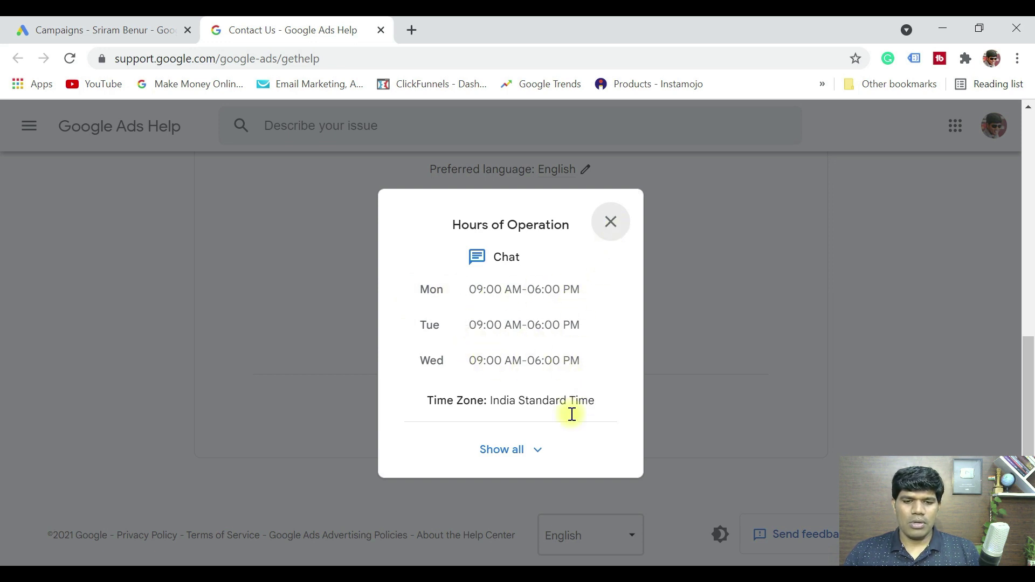
click(533, 452)
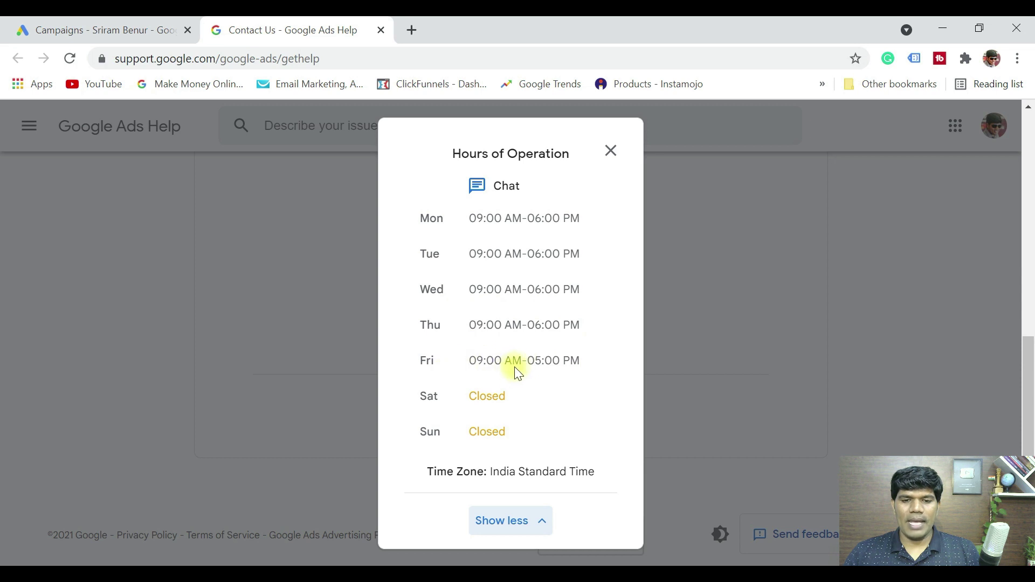
drag(586, 367, 472, 222)
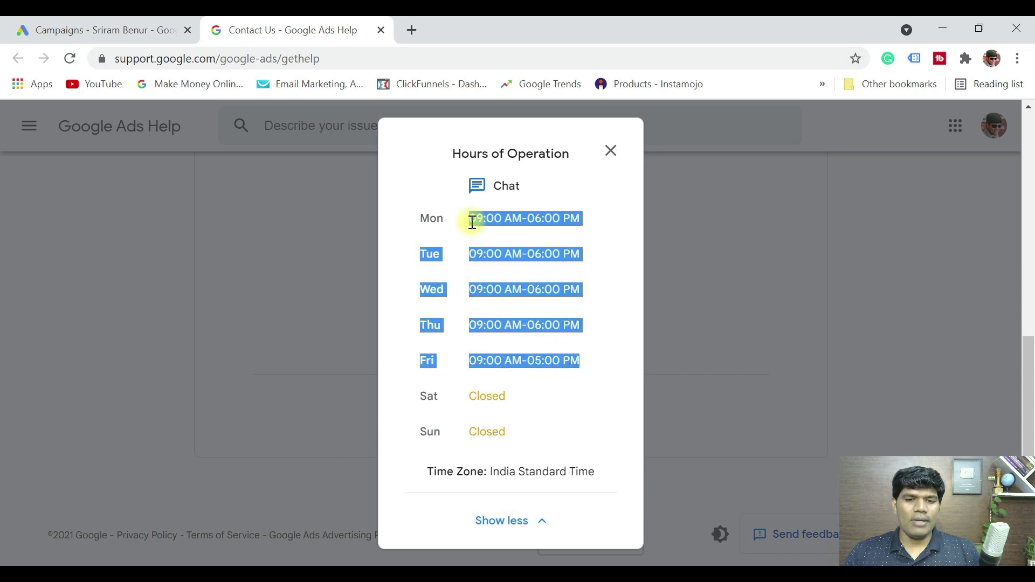
click(612, 153)
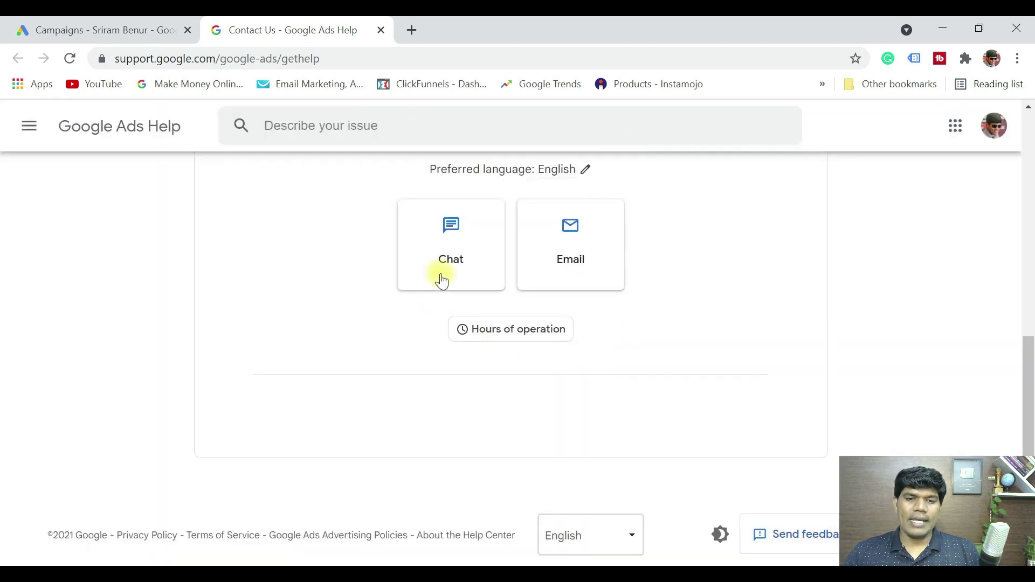